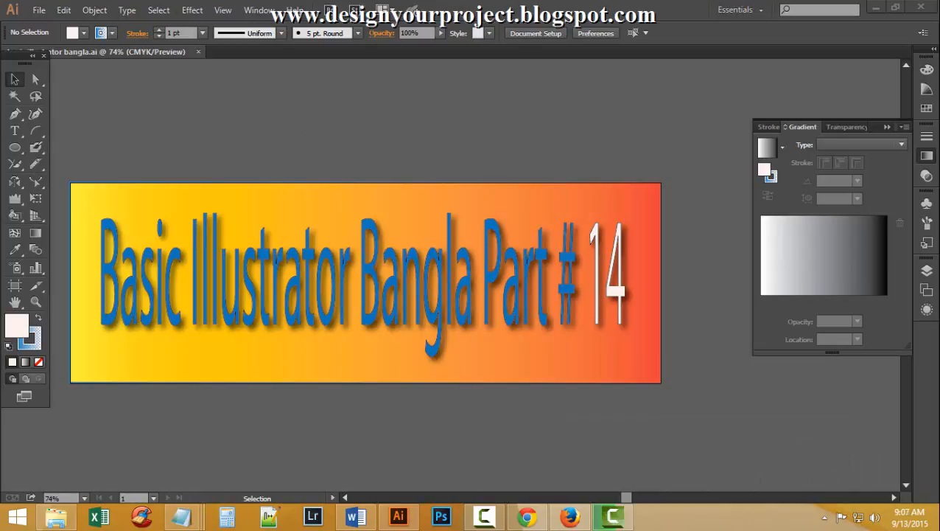
Create a new document named part 14
{"action": "left_click", "coordinate": [38, 9]}
{"action": "left_click", "coordinate": [50, 25]}
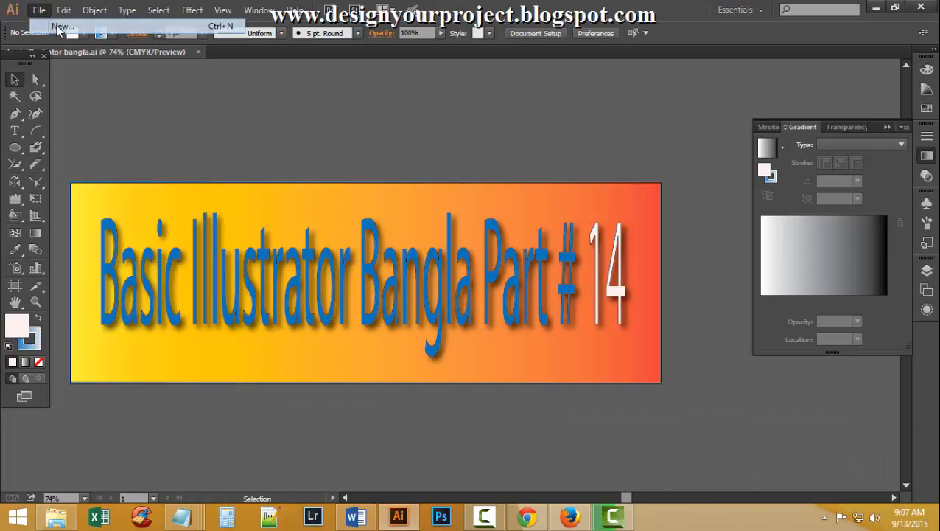
{"action": "type", "text": "part 14"}
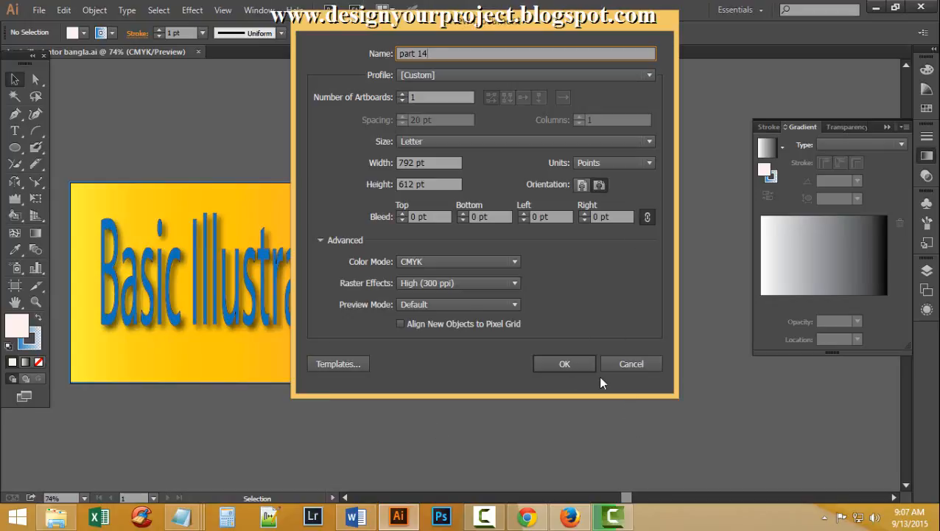
{"action": "left_click", "coordinate": [564, 363]}
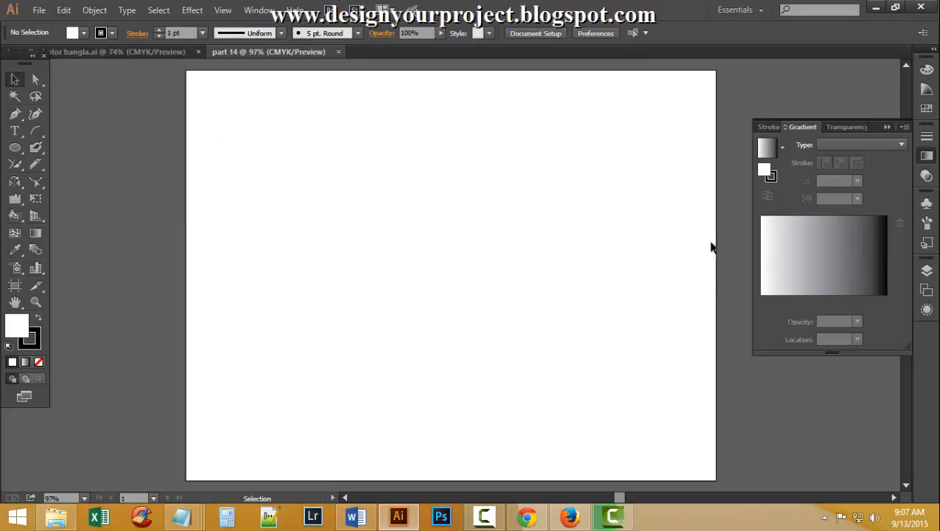
Draw an open wavy path across the artboard with the Pen tool and set its fill to none
{"action": "left_click", "coordinate": [14, 113]}
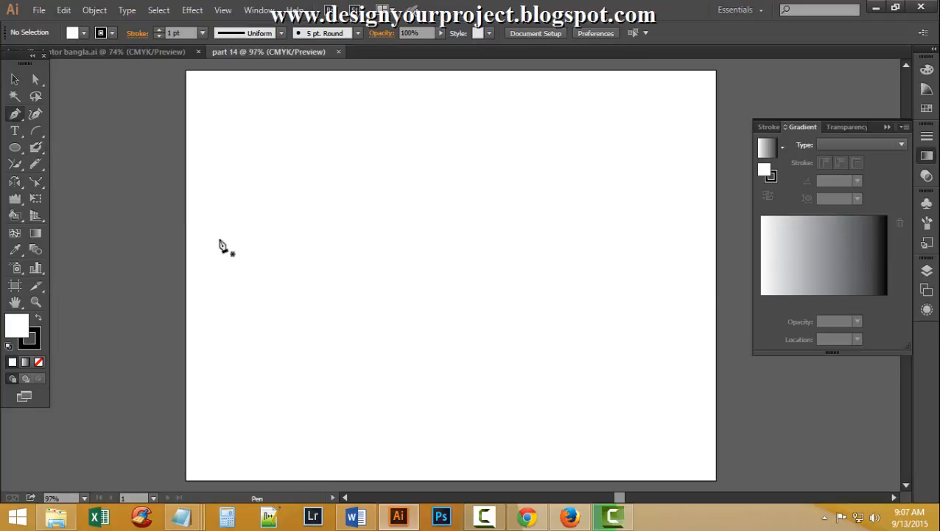
{"action": "left_click", "coordinate": [218, 238]}
{"action": "left_click_drag", "start_coordinate": [643, 218], "coordinate": [693, 171]}
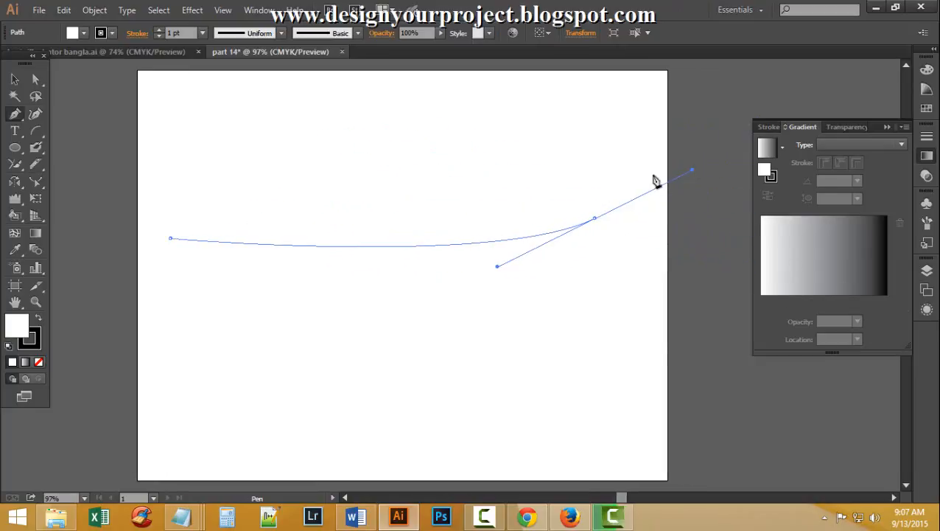
{"action": "left_click", "coordinate": [372, 256], "text": "ctrl"}
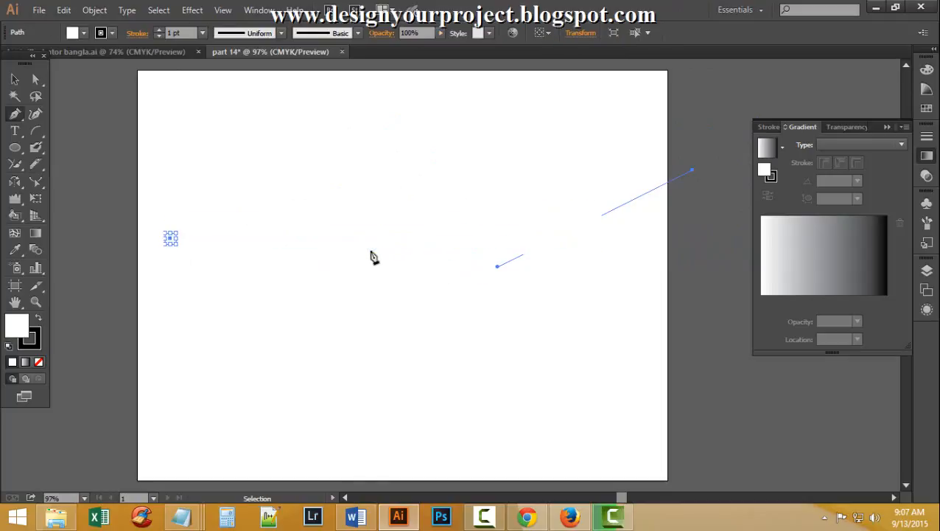
{"action": "left_click_drag", "start_coordinate": [390, 251], "coordinate": [512, 161]}
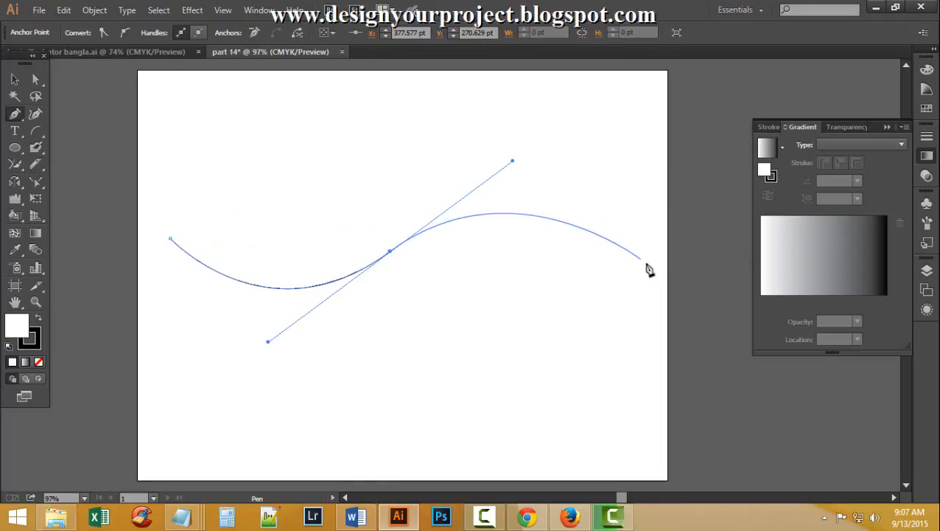
{"action": "left_click_drag", "start_coordinate": [650, 268], "coordinate": [673, 306]}
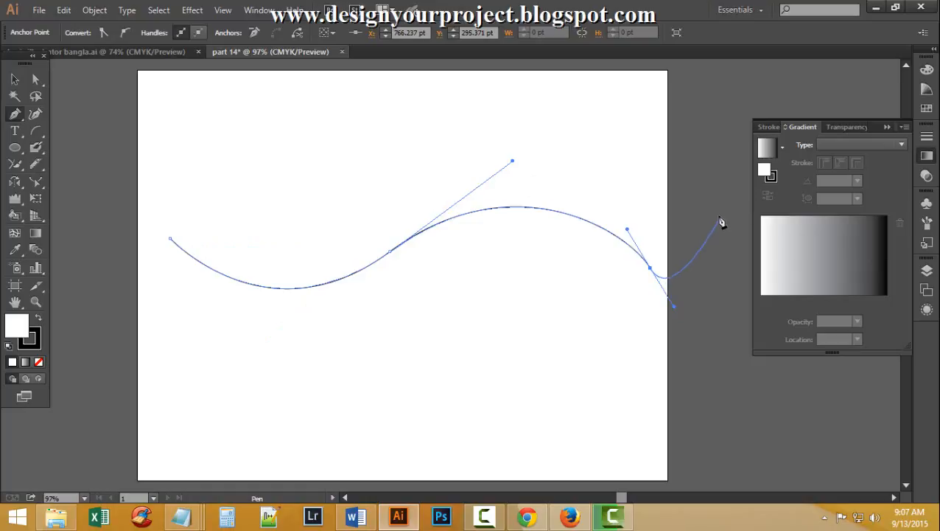
{"action": "left_click", "coordinate": [750, 252]}
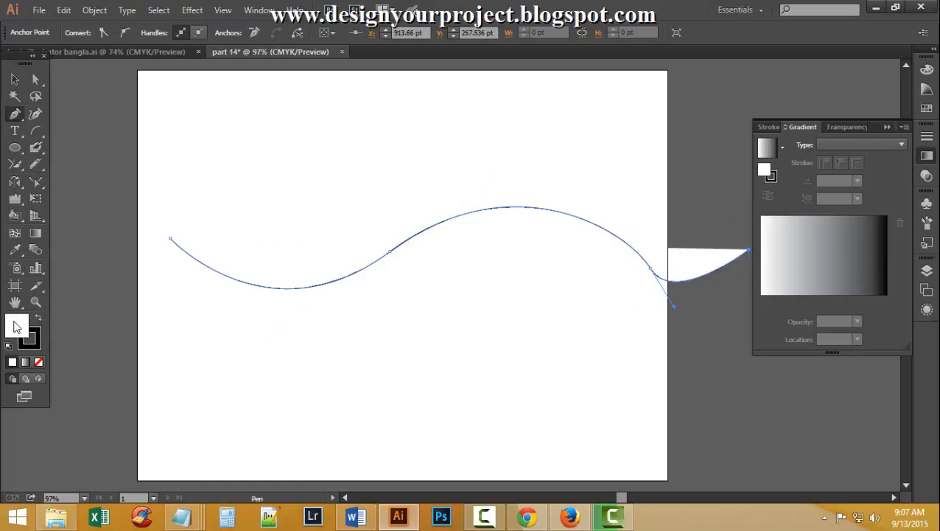
{"action": "left_click", "coordinate": [39, 362]}
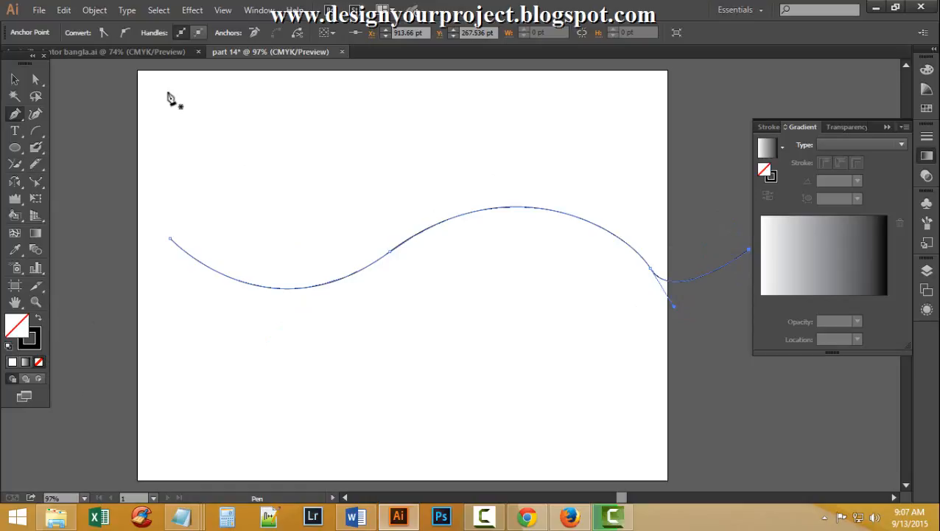
Set the wavy path's stroke weight to 9 pt
{"action": "left_click", "coordinate": [15, 81]}
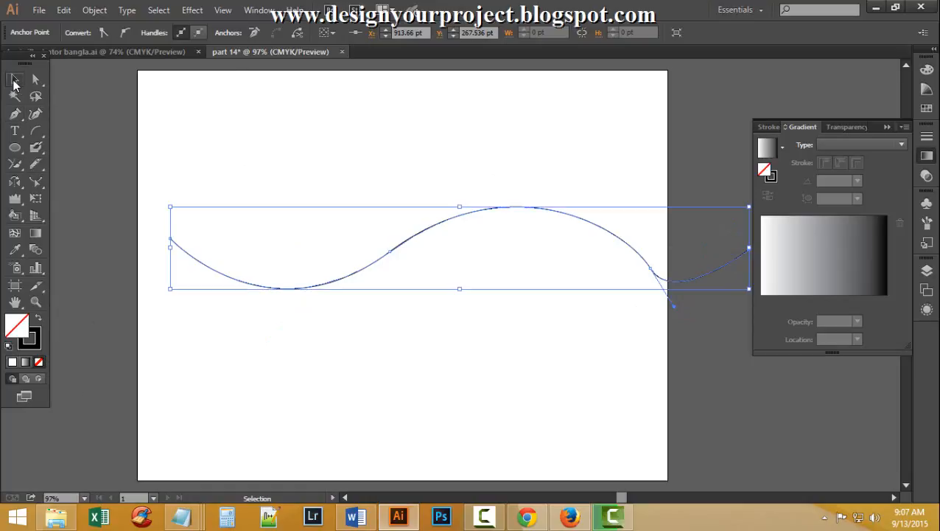
{"action": "left_click", "coordinate": [288, 279]}
{"action": "left_click", "coordinate": [244, 282]}
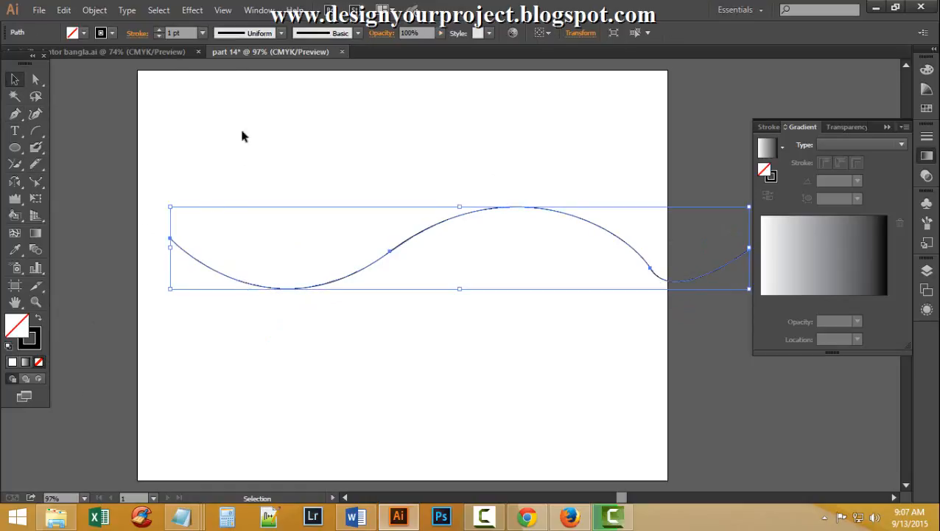
{"action": "left_click", "coordinate": [159, 36]}
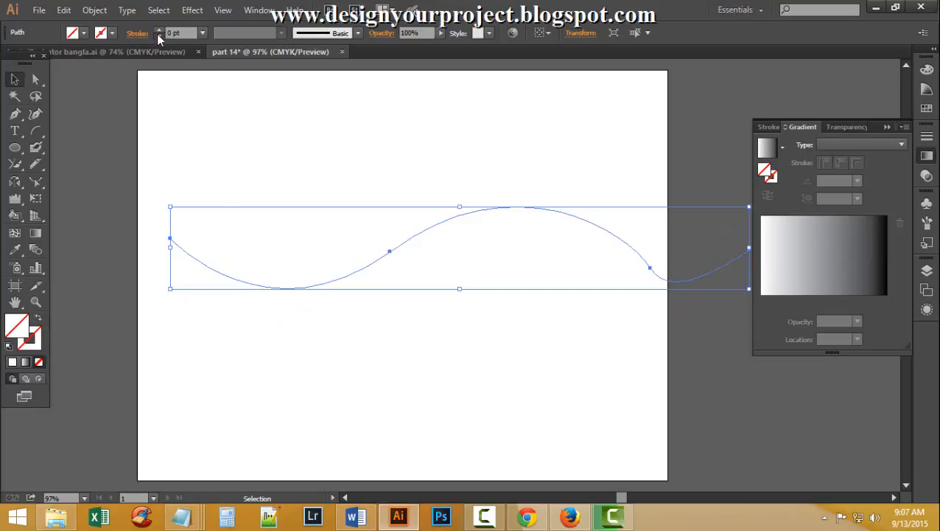
{"action": "left_click", "coordinate": [159, 30]}
{"action": "left_click", "coordinate": [159, 29]}
{"action": "left_click", "coordinate": [159, 29]}
{"action": "left_click", "coordinate": [158, 29]}
{"action": "left_click", "coordinate": [158, 30]}
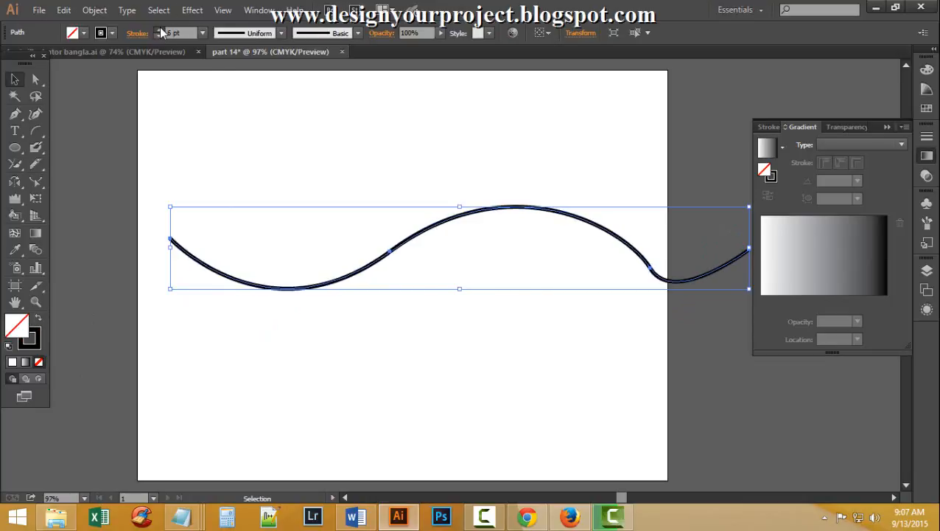
{"action": "left_click", "coordinate": [158, 30]}
{"action": "left_click", "coordinate": [159, 29]}
{"action": "left_click", "coordinate": [158, 29]}
{"action": "left_click", "coordinate": [159, 30]}
Narrow the wavy line so it fits within the artboard and place it in the artboard's upper half
{"action": "left_click_drag", "start_coordinate": [484, 213], "coordinate": [420, 196]}
{"action": "left_click_drag", "start_coordinate": [688, 232], "coordinate": [571, 228]}
{"action": "left_click_drag", "start_coordinate": [381, 195], "coordinate": [431, 169]}
{"action": "left_click", "coordinate": [441, 284]}
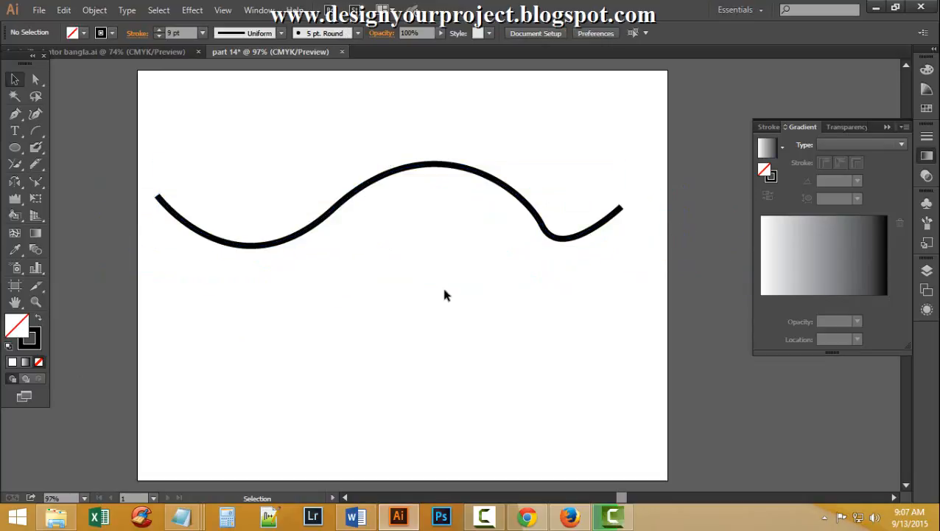
Move the wavy line lower on the artboard and place a duplicate of it directly above
{"action": "left_click", "coordinate": [417, 170]}
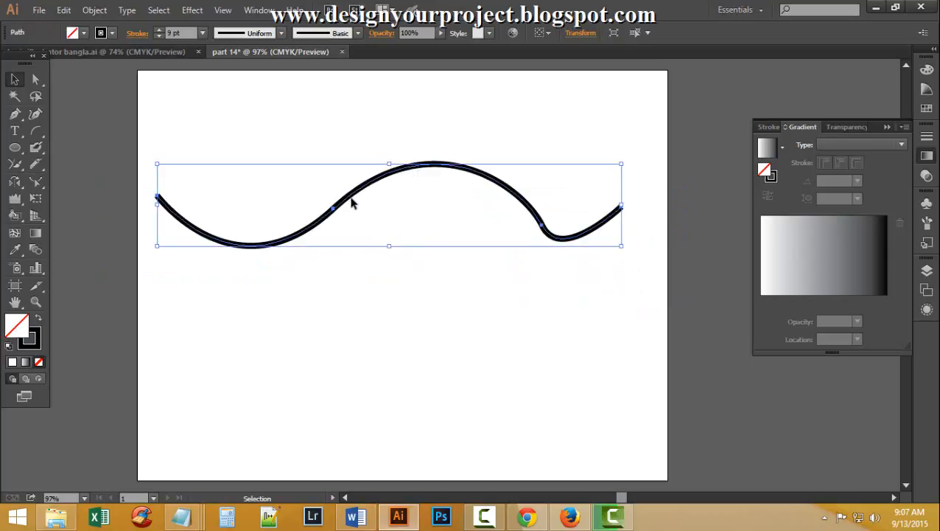
{"action": "left_click_drag", "start_coordinate": [322, 222], "coordinate": [331, 308]}
{"action": "left_click", "coordinate": [397, 392]}
{"action": "left_click_drag", "start_coordinate": [365, 282], "coordinate": [367, 174]}
{"action": "left_click", "coordinate": [410, 340]}
Move the upper wavy line slightly higher to widen the gap between the two lines
{"action": "scroll", "coordinate": [412, 340], "scroll_direction": "down", "scroll_amount": 3}
{"action": "scroll", "coordinate": [413, 339], "scroll_direction": "up", "scroll_amount": 2}
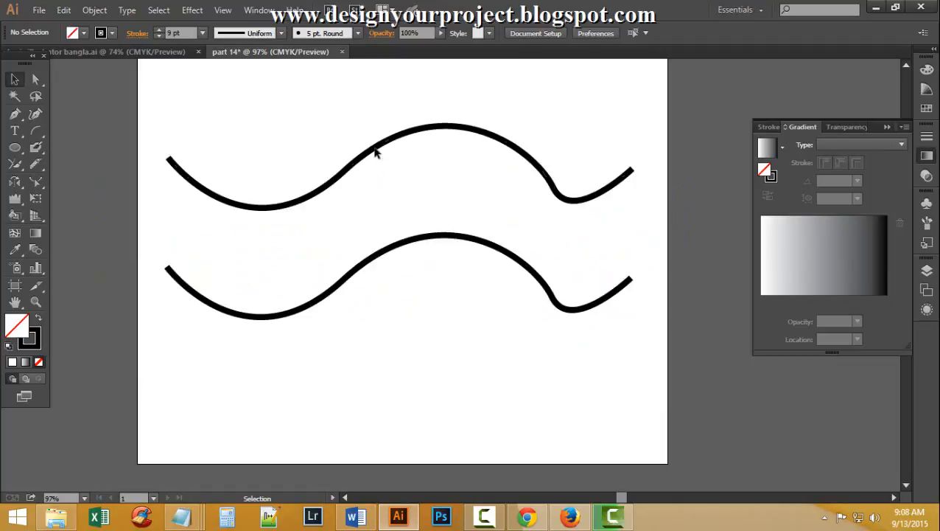
{"action": "double_click", "coordinate": [374, 147]}
{"action": "left_click_drag", "start_coordinate": [381, 149], "coordinate": [382, 122]}
{"action": "double_click", "coordinate": [410, 315]}
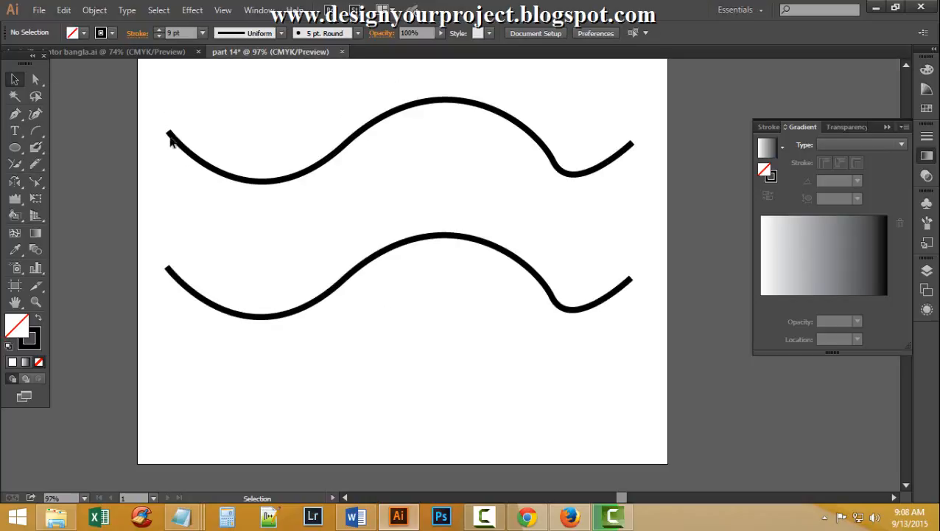
Try to blend the two wavy lines with the Blend tool's existing settings
{"action": "left_click", "coordinate": [34, 251]}
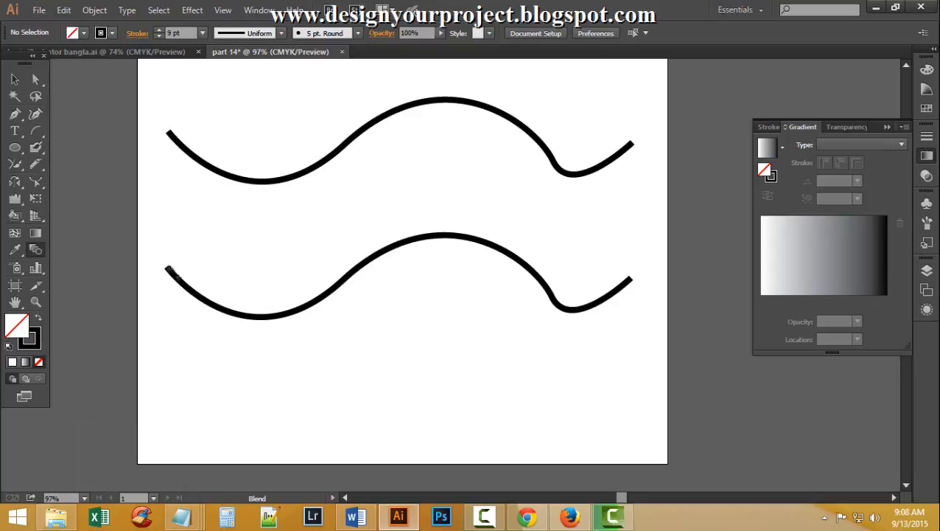
{"action": "left_click", "coordinate": [168, 269]}
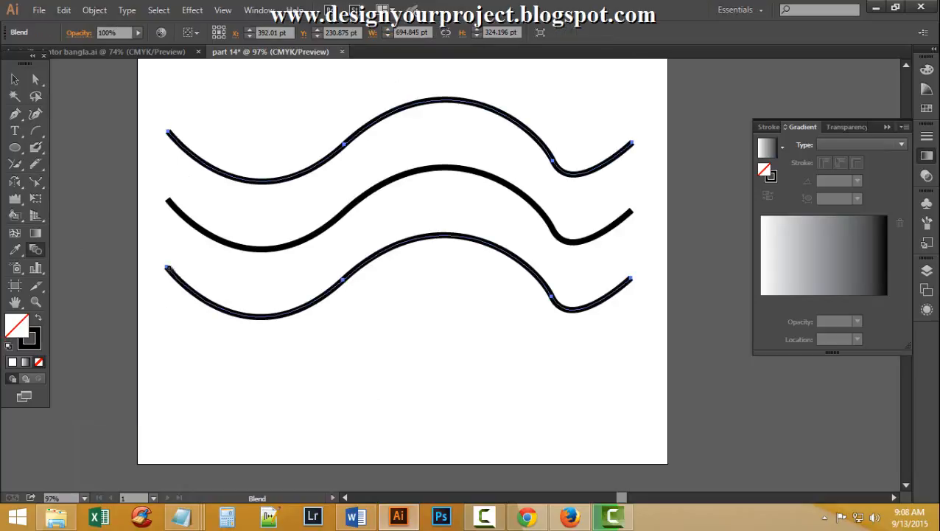
{"action": "key", "text": "ctrl+z"}
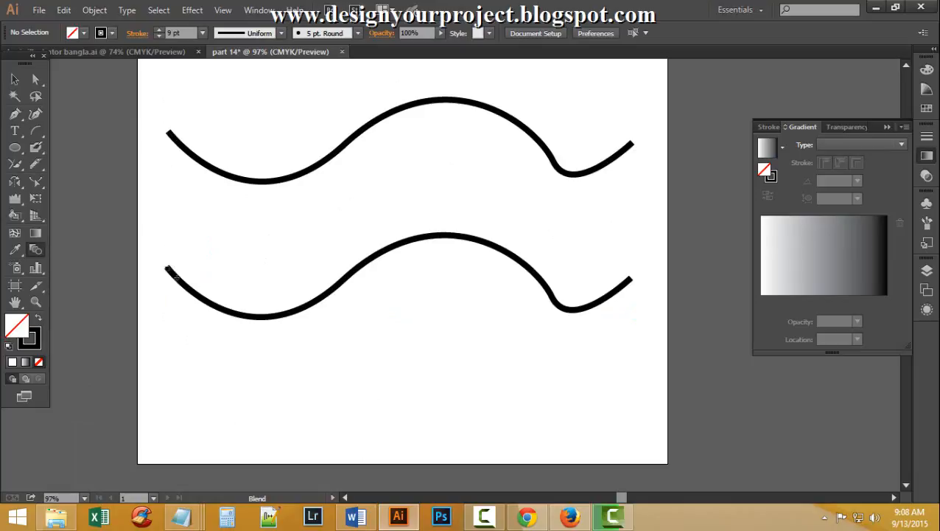
Blend the two wavy lines with the Blend tool, using Specified Steps spacing, and deselect the result
{"action": "left_click", "coordinate": [168, 271], "text": "alt"}
{"action": "left_click_drag", "start_coordinate": [478, 193], "coordinate": [481, 36]}
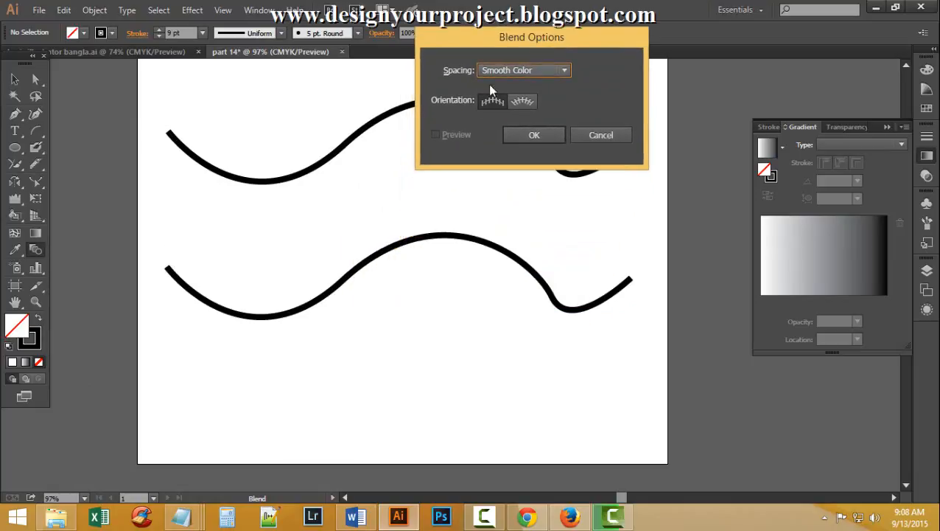
{"action": "left_click", "coordinate": [517, 71]}
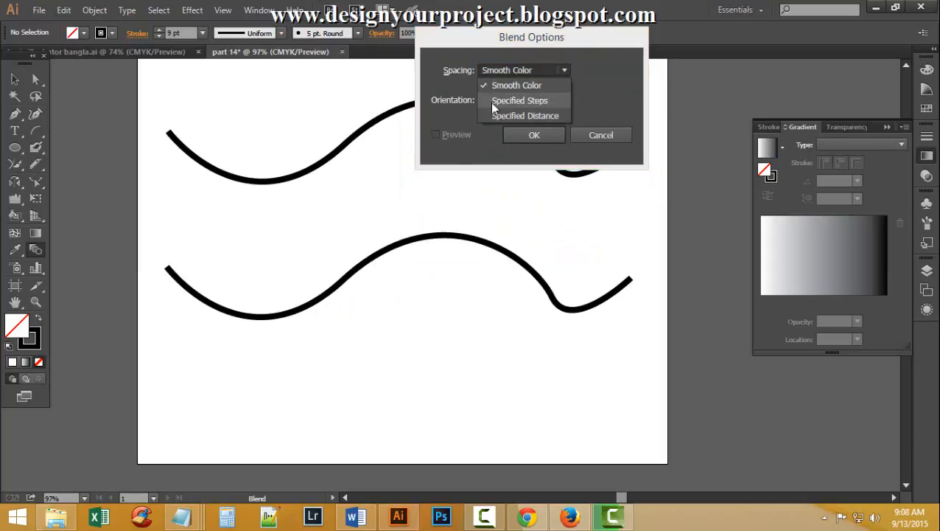
{"action": "left_click", "coordinate": [535, 102]}
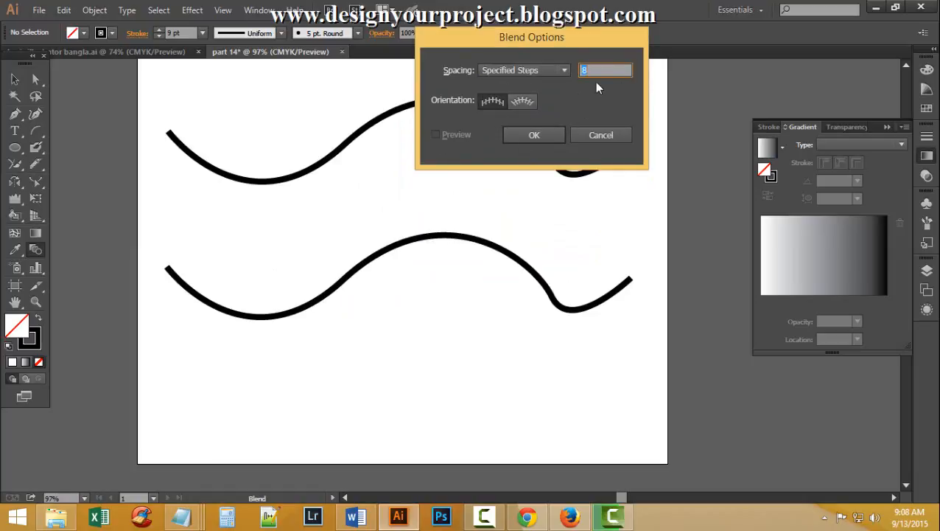
{"action": "left_click", "coordinate": [524, 135]}
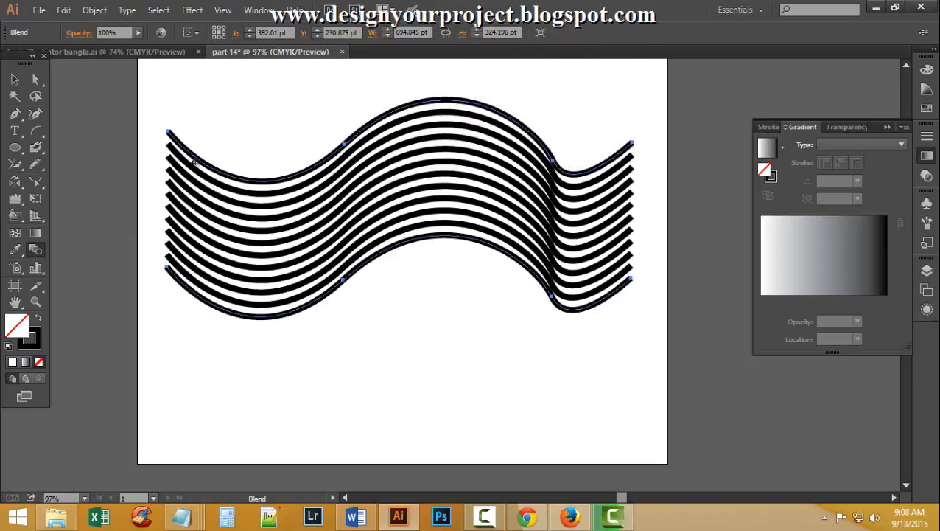
{"action": "left_click", "coordinate": [15, 79]}
{"action": "left_click", "coordinate": [102, 148]}
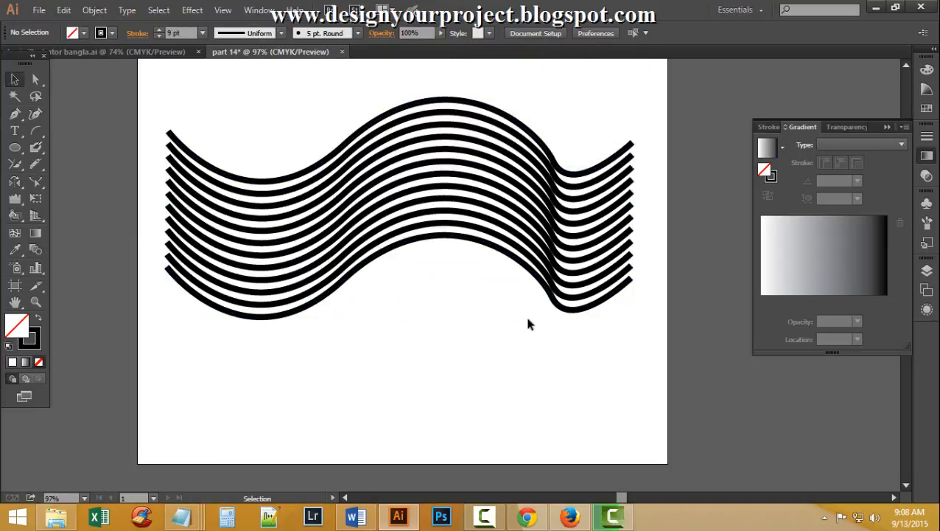
Move the blended wave object off the artboard into the empty canvas area above it
{"action": "scroll", "coordinate": [519, 318], "scroll_direction": "down", "scroll_amount": 1}
{"action": "scroll", "coordinate": [516, 317], "scroll_direction": "up", "scroll_amount": 2}
{"action": "left_click_drag", "start_coordinate": [151, 131], "coordinate": [530, 302]}
{"action": "left_click_drag", "start_coordinate": [411, 124], "coordinate": [414, 96]}
{"action": "scroll", "coordinate": [413, 227], "scroll_direction": "up", "scroll_amount": 7}
{"action": "left_click_drag", "start_coordinate": [412, 213], "coordinate": [358, 66]}
{"action": "scroll", "coordinate": [342, 109], "scroll_direction": "up", "scroll_amount": 2}
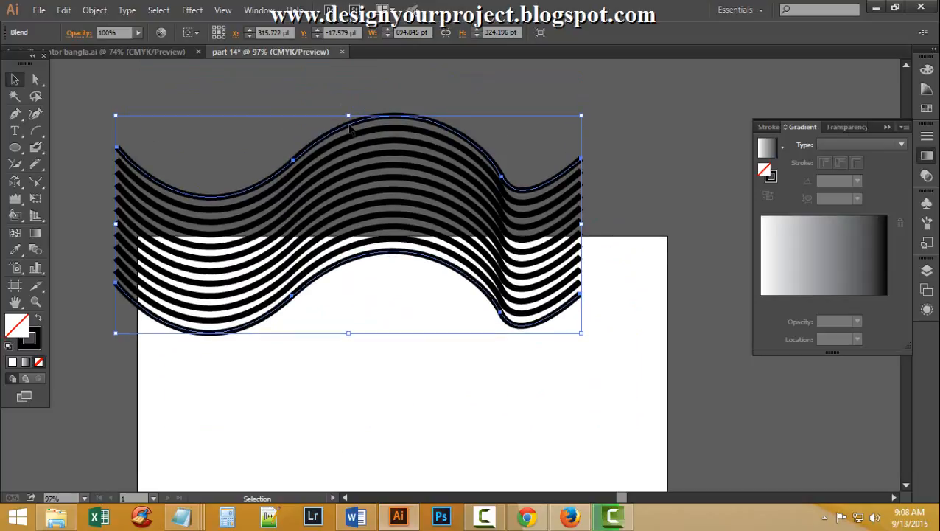
{"action": "left_click_drag", "start_coordinate": [350, 129], "coordinate": [340, 77]}
{"action": "left_click", "coordinate": [363, 293]}
{"action": "scroll", "coordinate": [332, 173], "scroll_direction": "up", "scroll_amount": 3}
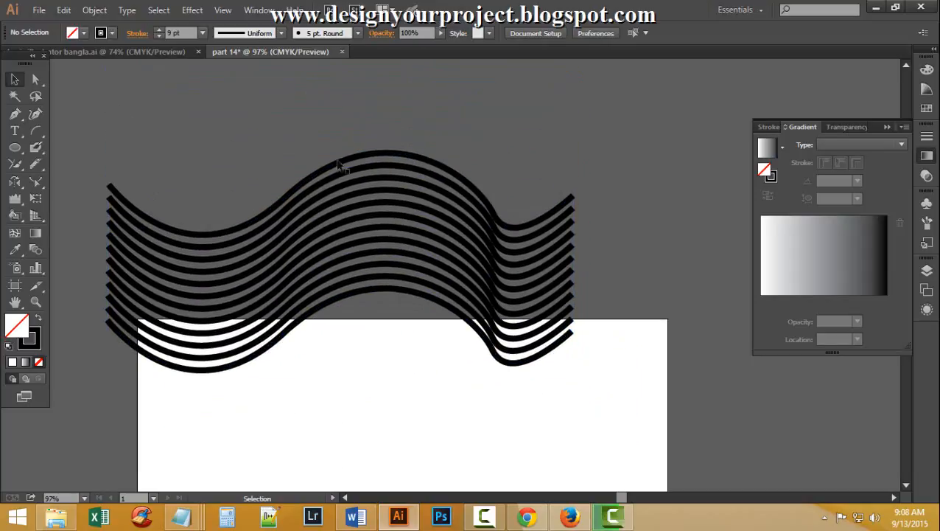
{"action": "left_click", "coordinate": [338, 165]}
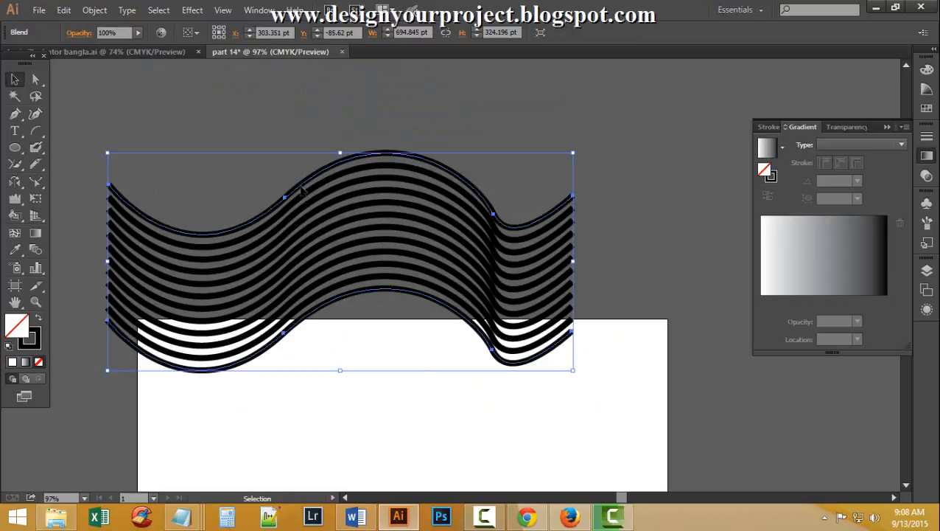
{"action": "left_click_drag", "start_coordinate": [299, 184], "coordinate": [294, 110]}
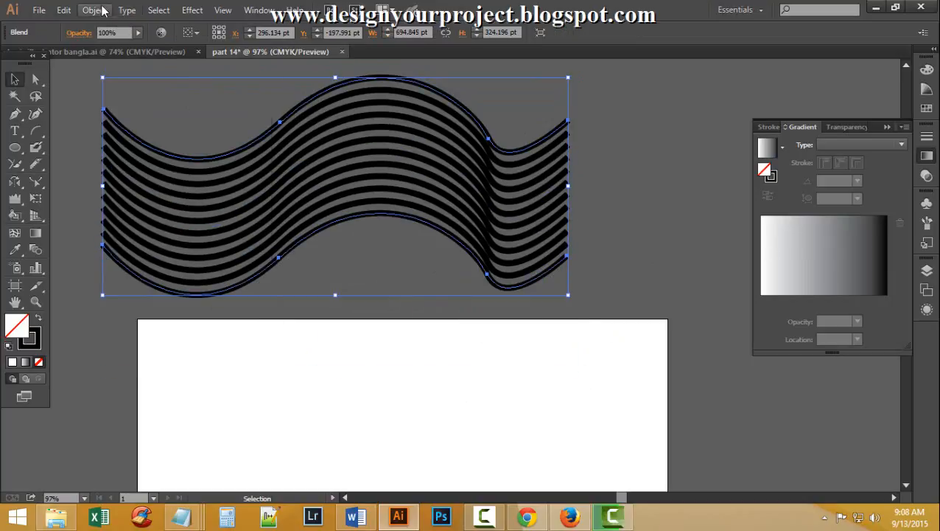
Expand the blend with Object, Fill and Stroke enabled, and expand it again to turn the strokes into filled shapes
{"action": "left_click", "coordinate": [94, 9]}
{"action": "left_click", "coordinate": [165, 157]}
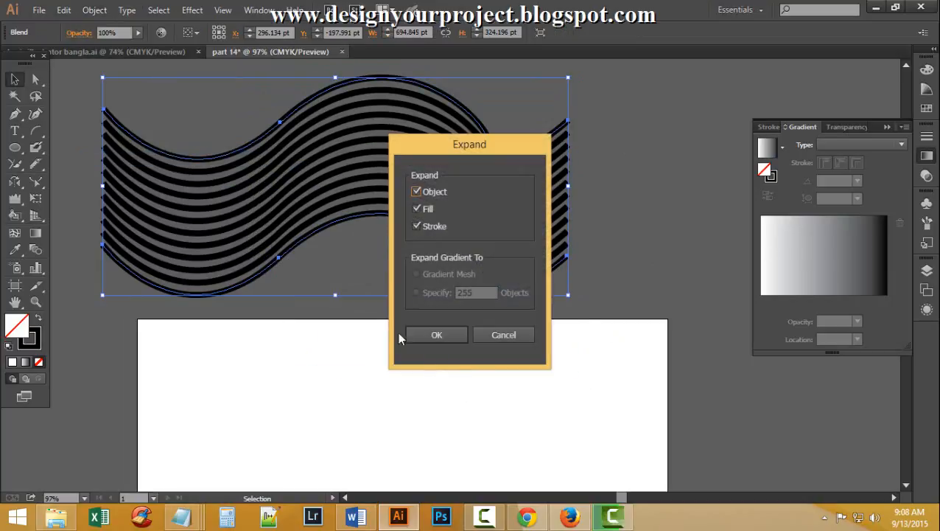
{"action": "left_click", "coordinate": [434, 332]}
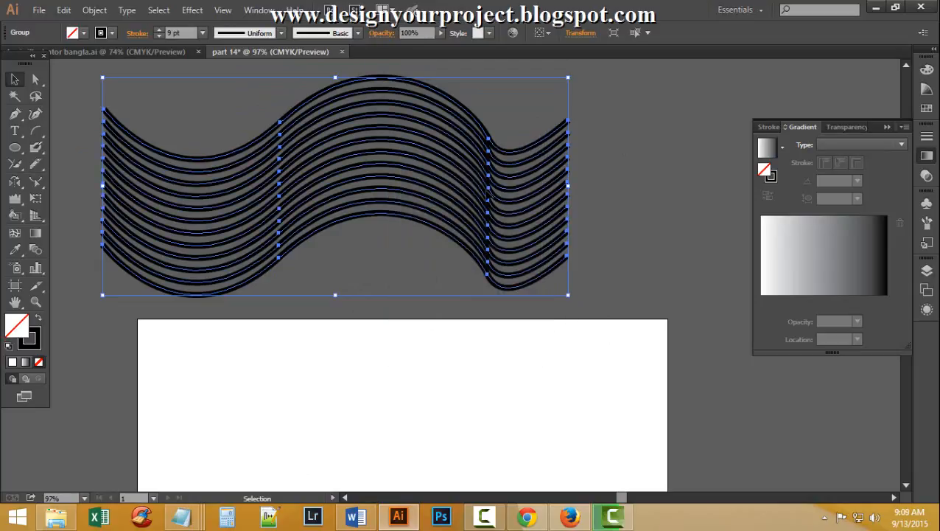
{"action": "left_click", "coordinate": [94, 9]}
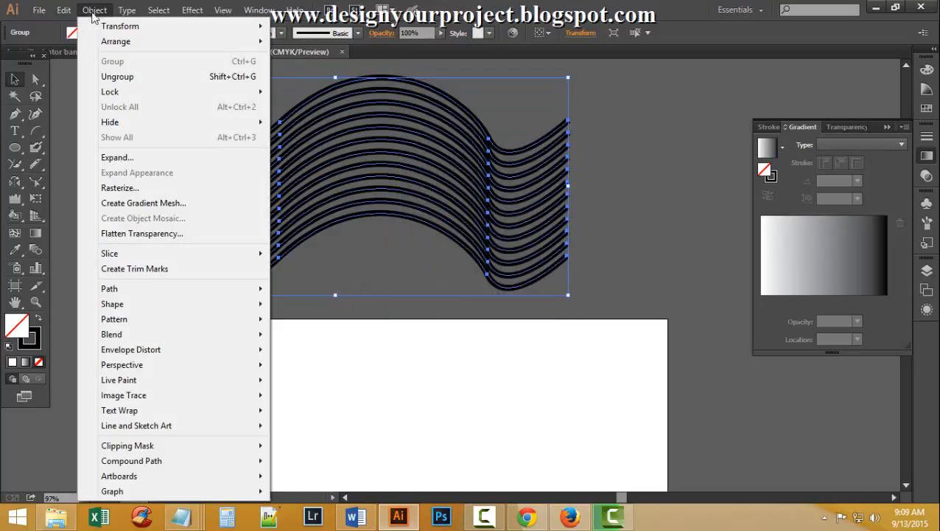
{"action": "left_click", "coordinate": [151, 157]}
{"action": "left_click", "coordinate": [447, 331]}
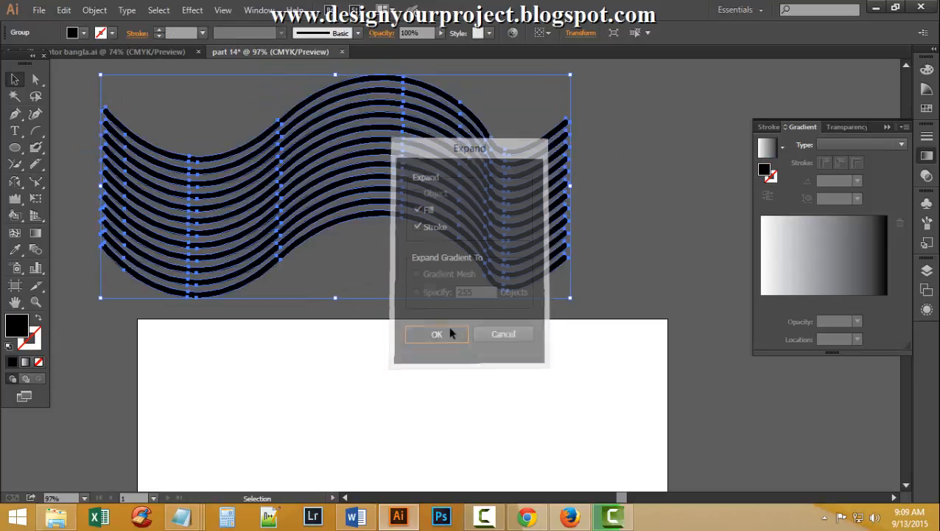
Fill the expanded wave shapes with the white-to-black linear gradient
{"action": "left_click", "coordinate": [846, 255]}
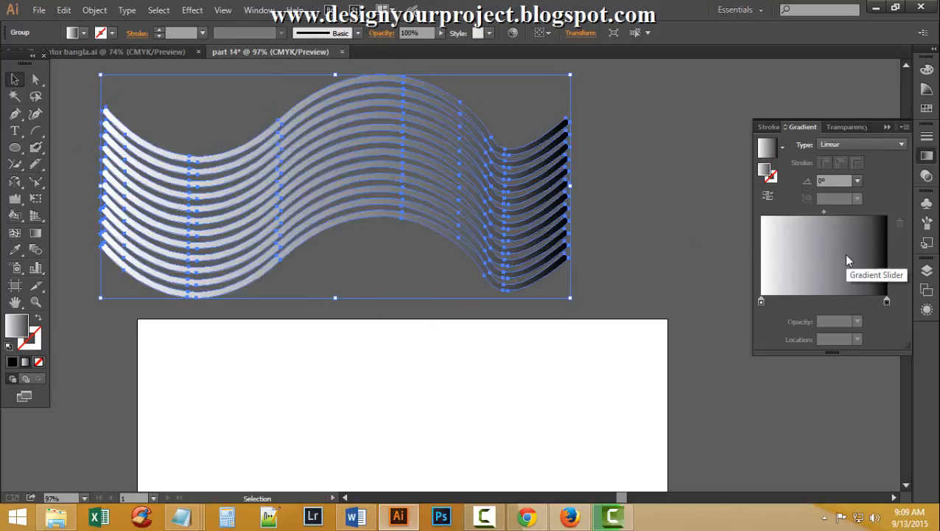
Fill the expanded wave shapes with the yellow-to-orange-red linear gradient preset and deselect them
{"action": "left_click", "coordinate": [783, 146]}
{"action": "left_click", "coordinate": [682, 196]}
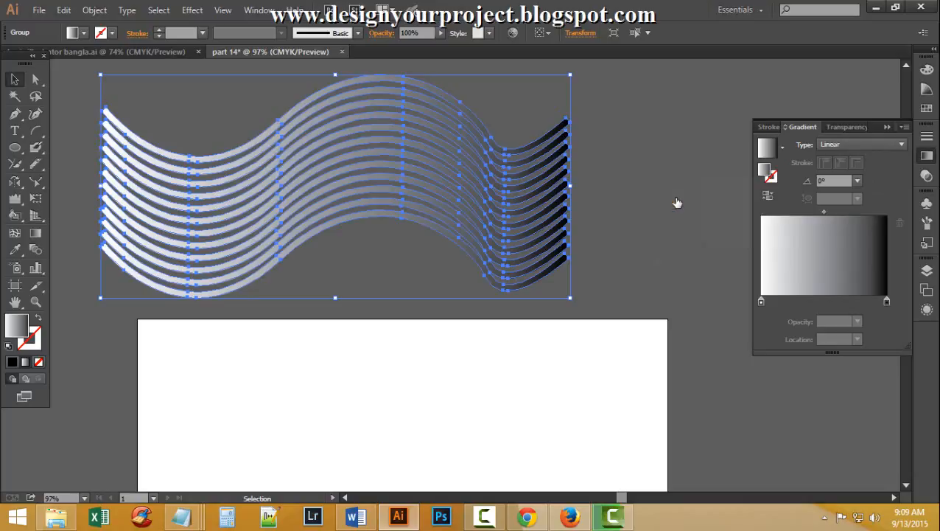
{"action": "left_click", "coordinate": [619, 217]}
{"action": "scroll", "coordinate": [619, 217], "scroll_direction": "down", "scroll_amount": 2}
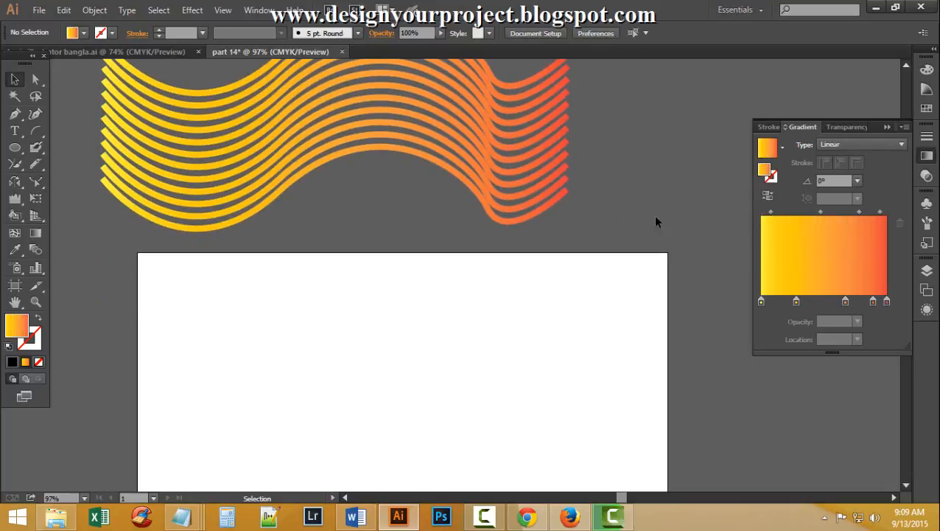
{"action": "scroll", "coordinate": [130, 256], "scroll_direction": "down", "scroll_amount": 1}
{"action": "scroll", "coordinate": [439, 307], "scroll_direction": "up", "scroll_amount": 2}
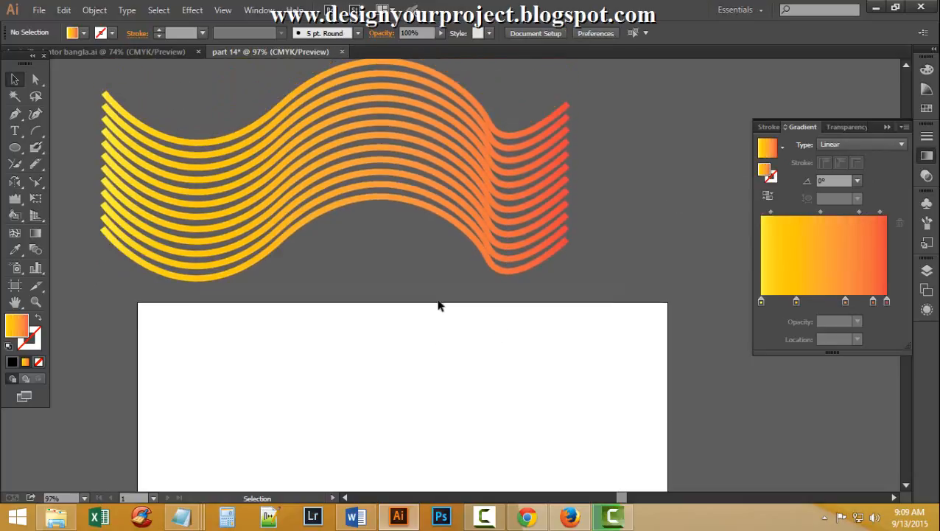
{"action": "scroll", "coordinate": [438, 304], "scroll_direction": "down", "scroll_amount": 1}
{"action": "scroll", "coordinate": [437, 304], "scroll_direction": "down", "scroll_amount": 3}
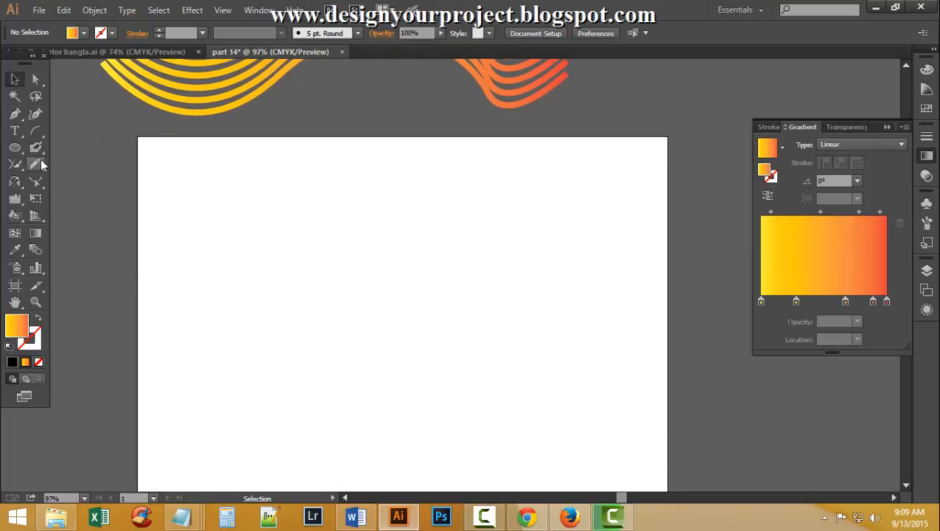
{"action": "left_click_drag", "start_coordinate": [42, 149], "coordinate": [103, 148]}
{"action": "mouse_move", "coordinate": [139, 324]}
{"action": "left_mouse_down"}
{"action": "mouse_move", "coordinate": [256, 266]}
{"action": "mouse_move", "coordinate": [369, 250]}
{"action": "mouse_move", "coordinate": [477, 322]}
{"action": "left_mouse_up"}
{"action": "key", "text": "ctrl+z"}
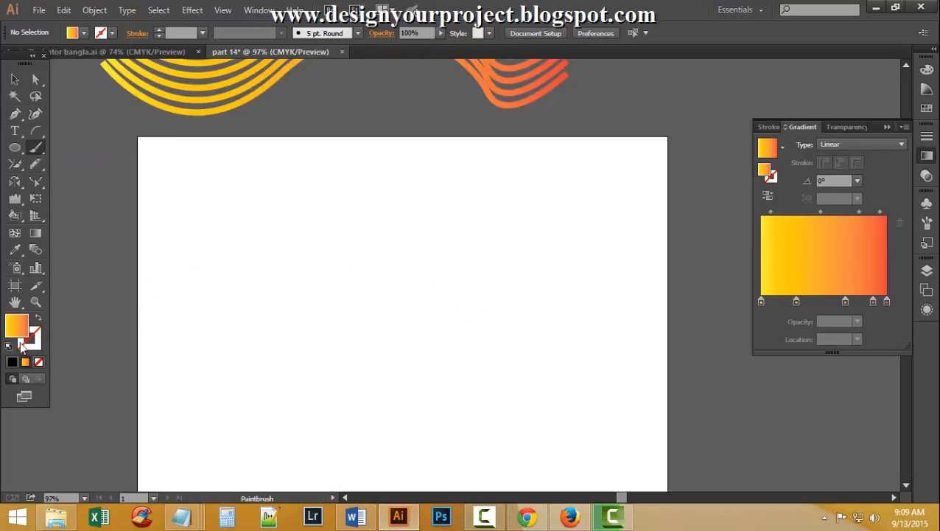
Try to set the fill color to black (#000000) for the Paintbrush
{"action": "double_click", "coordinate": [14, 324]}
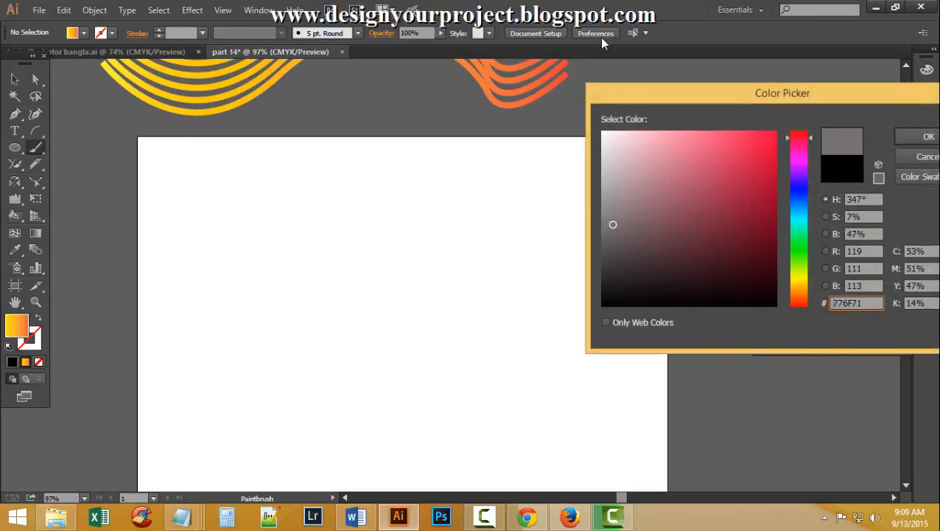
{"action": "left_click_drag", "start_coordinate": [642, 301], "coordinate": [583, 315]}
{"action": "left_click", "coordinate": [914, 135]}
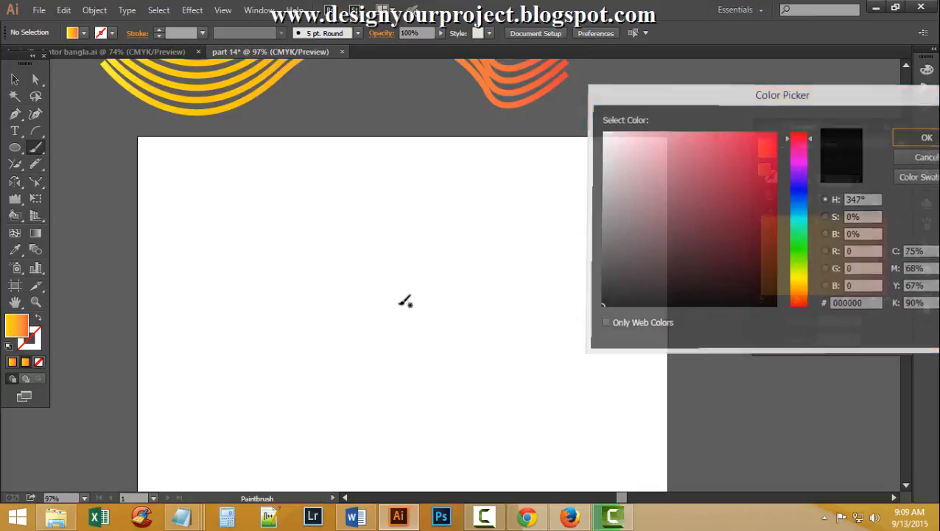
Paint five freehand wavy lines across the width of the artboard with the Paintbrush tool, letting some of them cross
{"action": "mouse_move", "coordinate": [156, 285]}
{"action": "left_mouse_down"}
{"action": "mouse_move", "coordinate": [223, 316]}
{"action": "mouse_move", "coordinate": [353, 275]}
{"action": "mouse_move", "coordinate": [444, 315]}
{"action": "mouse_move", "coordinate": [522, 299]}
{"action": "mouse_move", "coordinate": [564, 276]}
{"action": "left_mouse_up"}
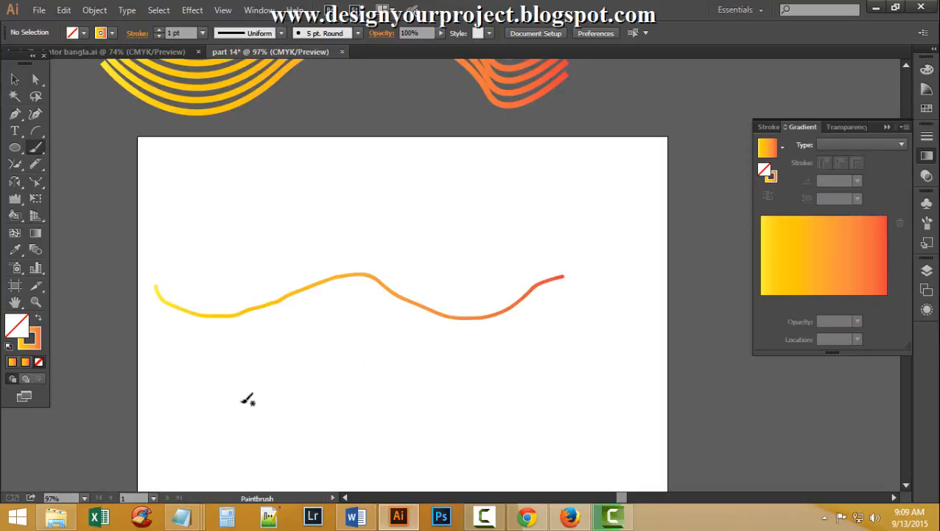
{"action": "mouse_move", "coordinate": [155, 327]}
{"action": "left_mouse_down"}
{"action": "mouse_move", "coordinate": [203, 355]}
{"action": "mouse_move", "coordinate": [300, 331]}
{"action": "mouse_move", "coordinate": [396, 373]}
{"action": "mouse_move", "coordinate": [624, 331]}
{"action": "left_mouse_up"}
{"action": "scroll", "coordinate": [124, 398], "scroll_direction": "down", "scroll_amount": 3}
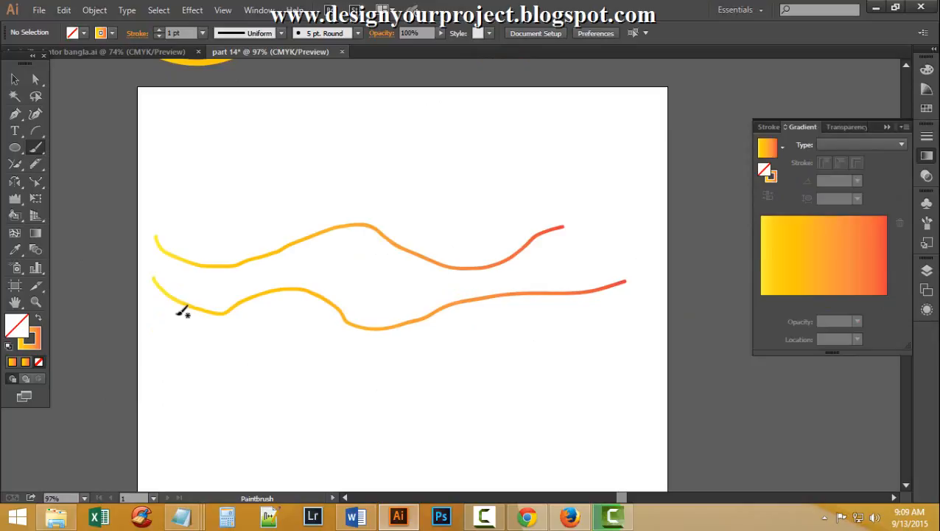
{"action": "mouse_move", "coordinate": [157, 295]}
{"action": "left_mouse_down"}
{"action": "mouse_move", "coordinate": [197, 351]}
{"action": "mouse_move", "coordinate": [346, 378]}
{"action": "mouse_move", "coordinate": [494, 389]}
{"action": "mouse_move", "coordinate": [686, 345]}
{"action": "left_mouse_up"}
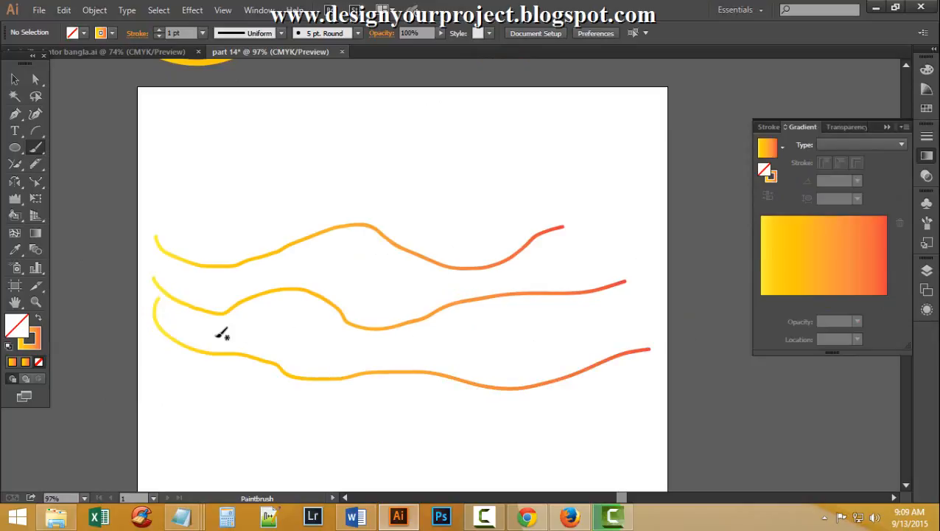
{"action": "mouse_move", "coordinate": [172, 314]}
{"action": "left_mouse_down"}
{"action": "mouse_move", "coordinate": [211, 335]}
{"action": "mouse_move", "coordinate": [518, 347]}
{"action": "mouse_move", "coordinate": [579, 327]}
{"action": "left_mouse_up"}
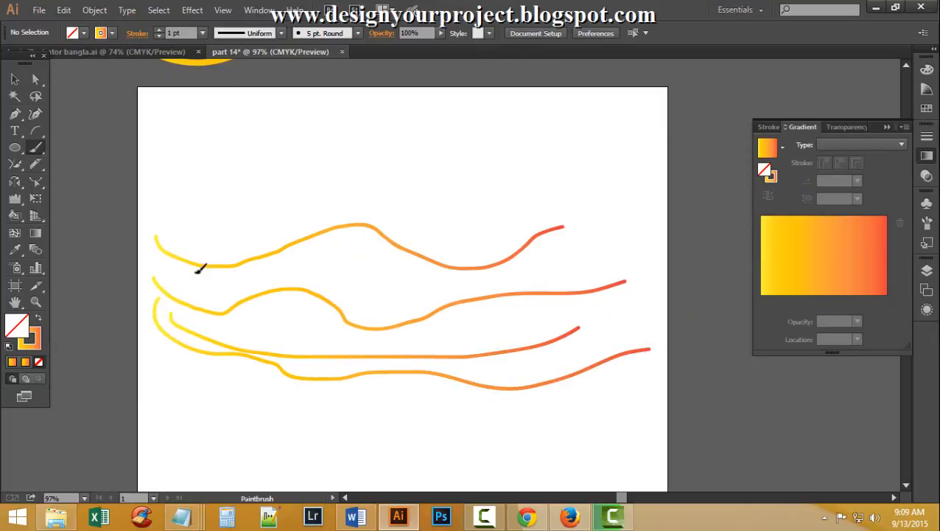
{"action": "mouse_move", "coordinate": [174, 274]}
{"action": "left_mouse_down"}
{"action": "mouse_move", "coordinate": [291, 283]}
{"action": "mouse_move", "coordinate": [429, 249]}
{"action": "mouse_move", "coordinate": [527, 359]}
{"action": "mouse_move", "coordinate": [653, 402]}
{"action": "left_mouse_up"}
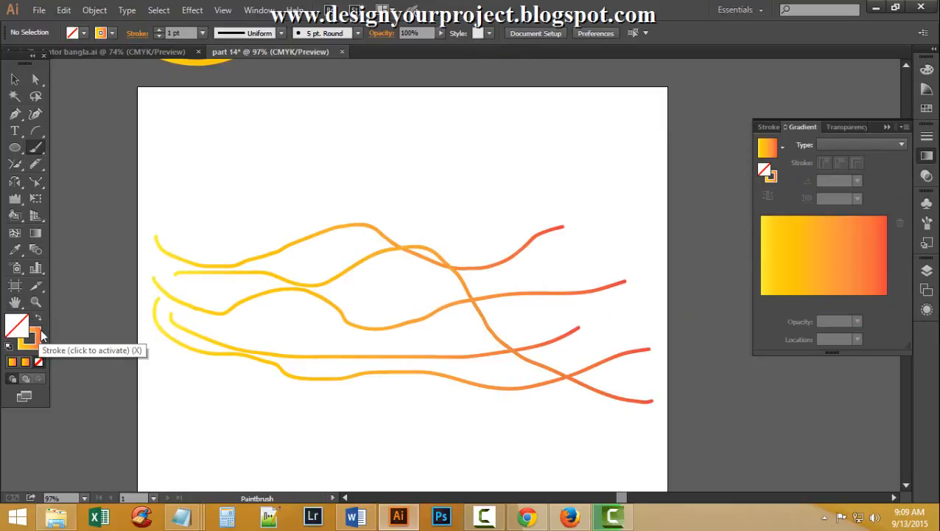
Try to change the stroke color of all the brushed lines to black
{"action": "key", "text": "ctrl+a"}
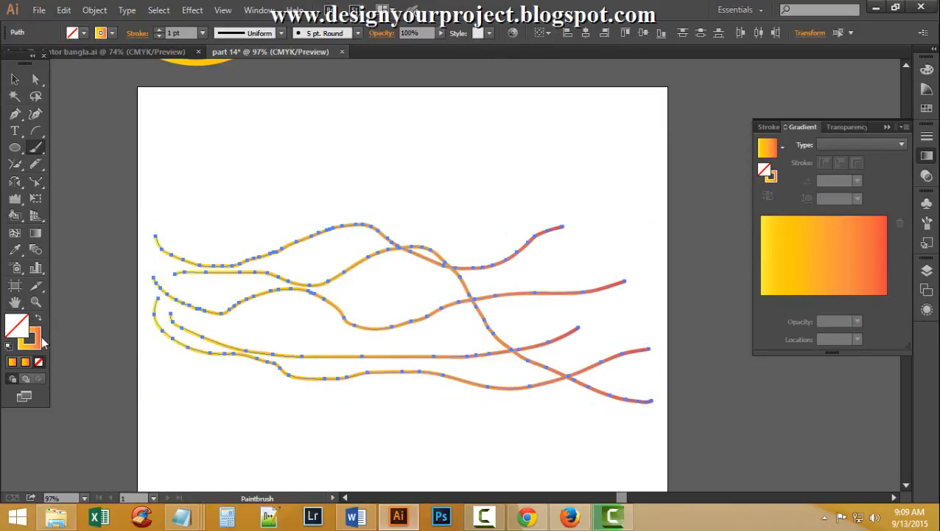
{"action": "double_click", "coordinate": [37, 335]}
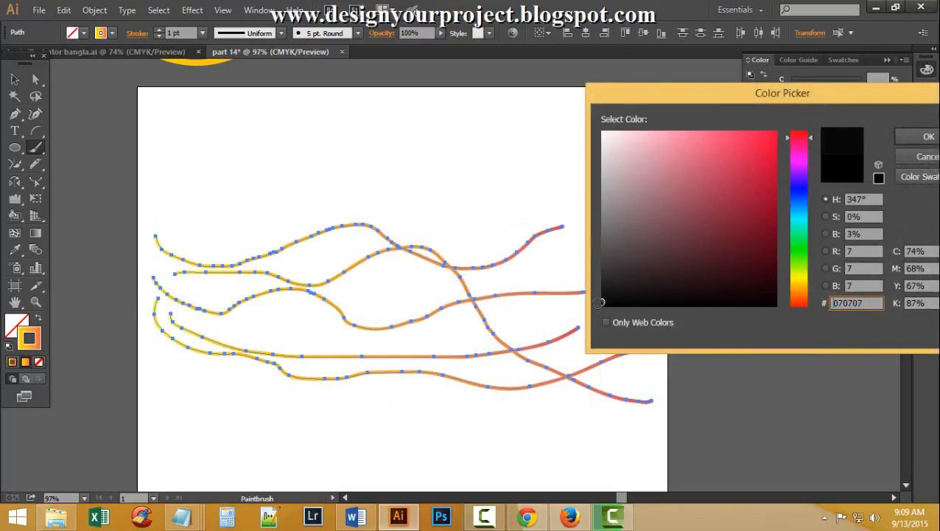
{"action": "left_click", "coordinate": [919, 137]}
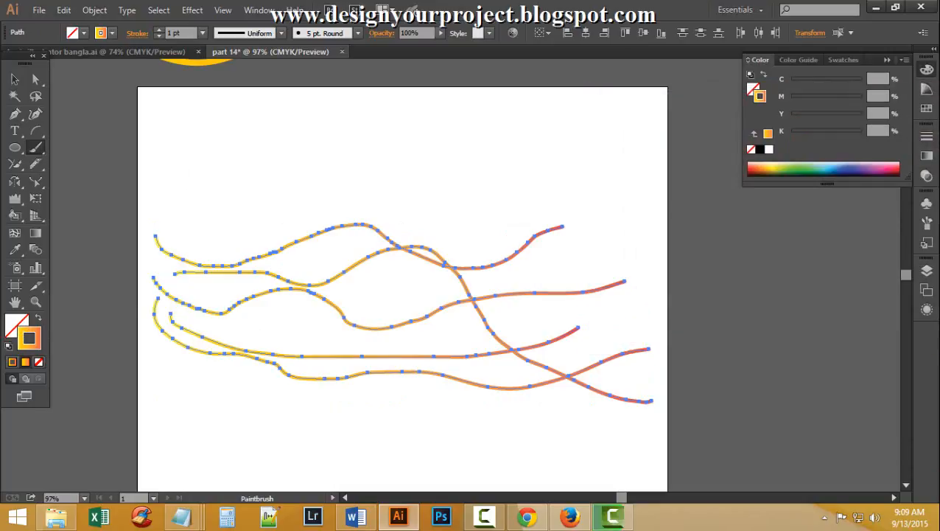
Reshape the right ends of the five brushed lines by moving their end points upward and outward near the artboard's right edge
{"action": "left_click", "coordinate": [36, 79]}
{"action": "left_click", "coordinate": [227, 200]}
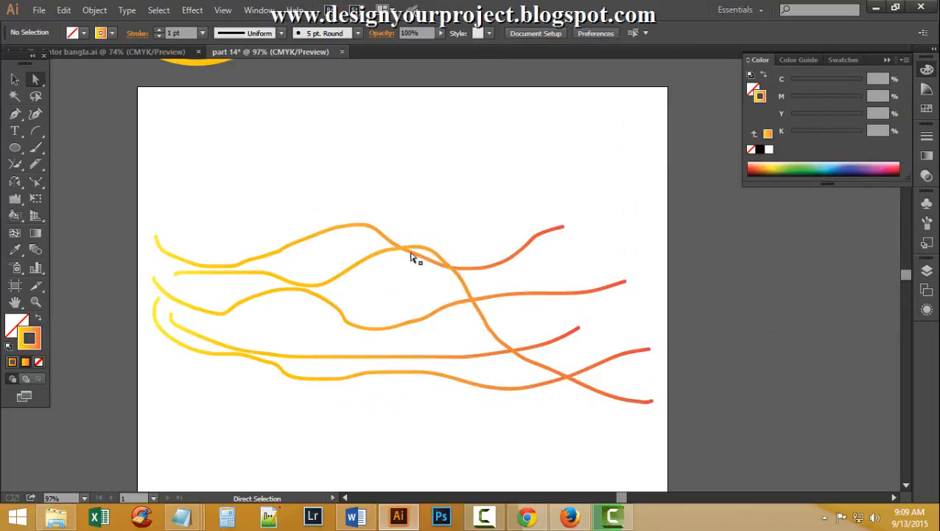
{"action": "left_click", "coordinate": [564, 230]}
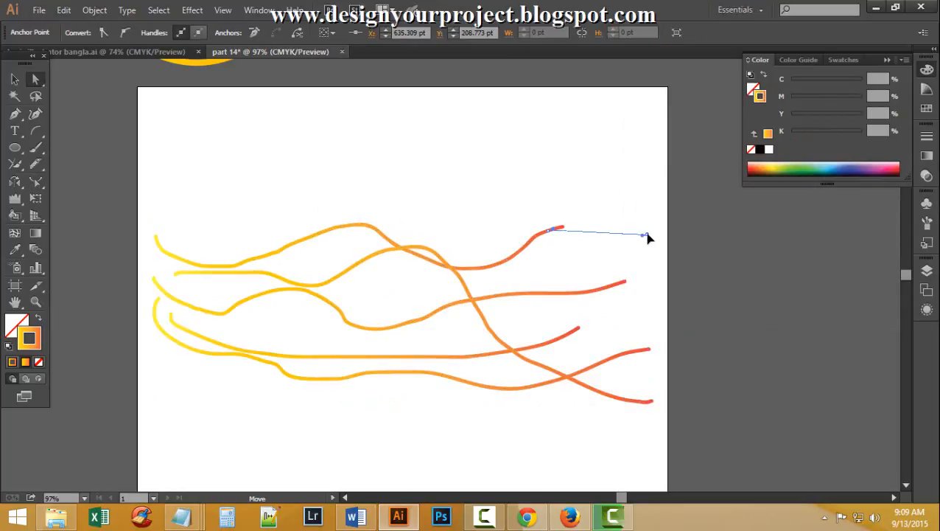
{"action": "left_click_drag", "start_coordinate": [648, 237], "coordinate": [649, 234]}
{"action": "left_click_drag", "start_coordinate": [628, 283], "coordinate": [650, 207]}
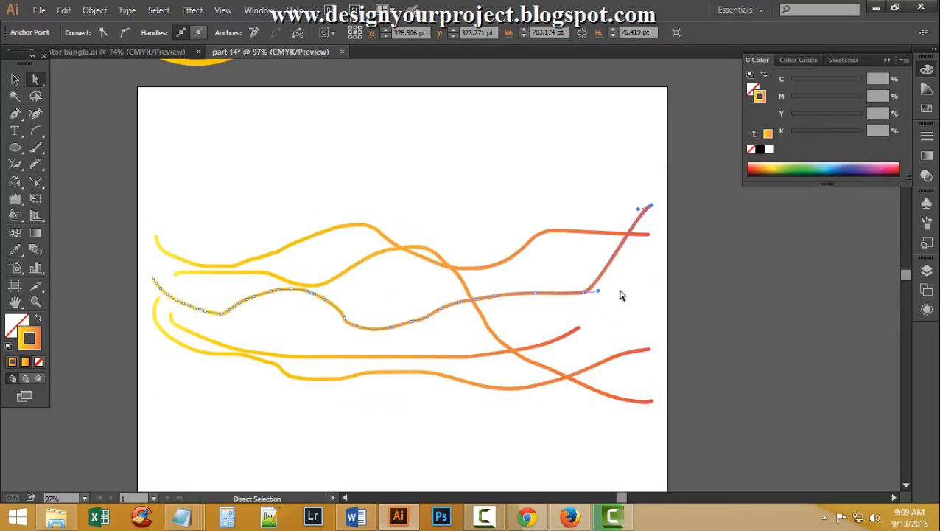
{"action": "left_click_drag", "start_coordinate": [579, 330], "coordinate": [653, 223]}
{"action": "left_click_drag", "start_coordinate": [557, 338], "coordinate": [541, 308]}
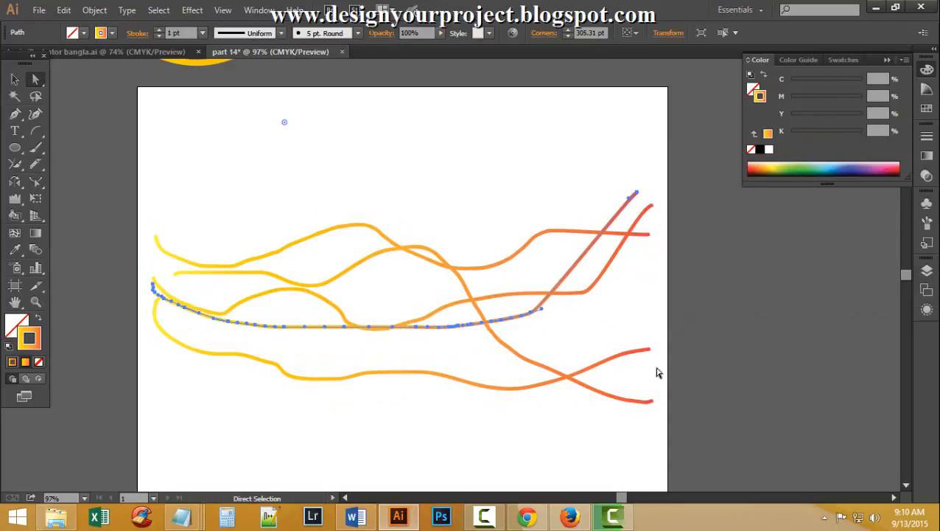
{"action": "left_click_drag", "start_coordinate": [649, 353], "coordinate": [673, 272]}
{"action": "left_click_drag", "start_coordinate": [652, 402], "coordinate": [697, 313]}
Reshape the left ends of the brushed lines by moving their end points near the artboard's left edge, and deselect everything
{"action": "left_click", "coordinate": [158, 242]}
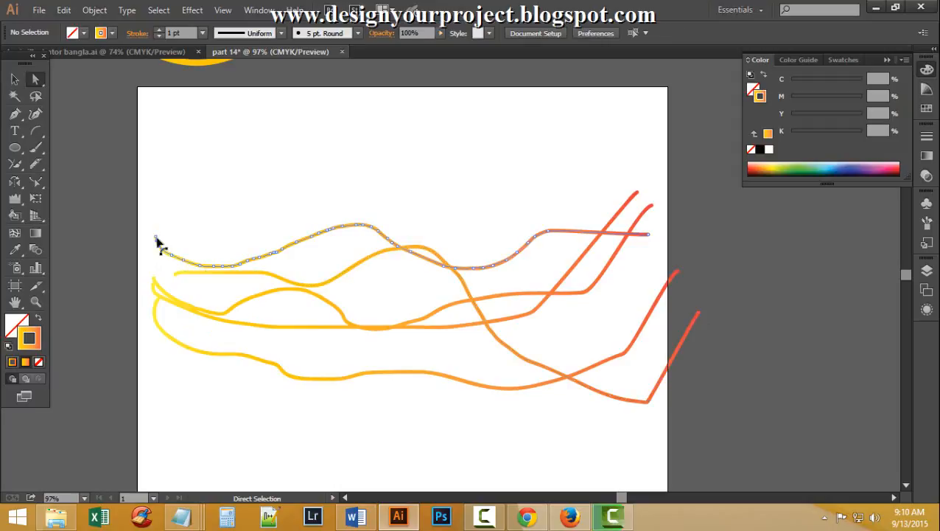
{"action": "left_click", "coordinate": [156, 241]}
{"action": "left_click_drag", "start_coordinate": [157, 241], "coordinate": [158, 220]}
{"action": "left_click", "coordinate": [154, 282]}
{"action": "left_click", "coordinate": [177, 274]}
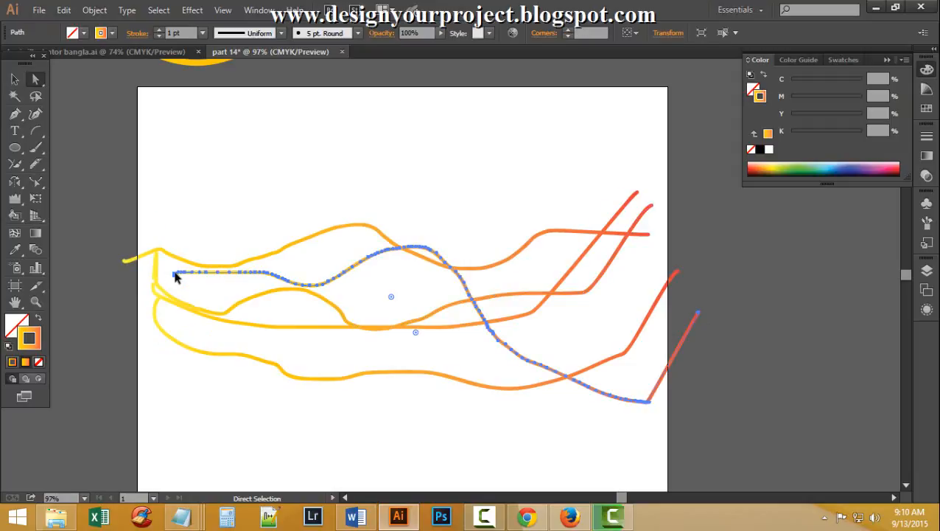
{"action": "left_click_drag", "start_coordinate": [176, 273], "coordinate": [121, 286]}
{"action": "left_click_drag", "start_coordinate": [154, 293], "coordinate": [168, 236]}
{"action": "left_click", "coordinate": [157, 310]}
{"action": "left_click", "coordinate": [203, 398]}
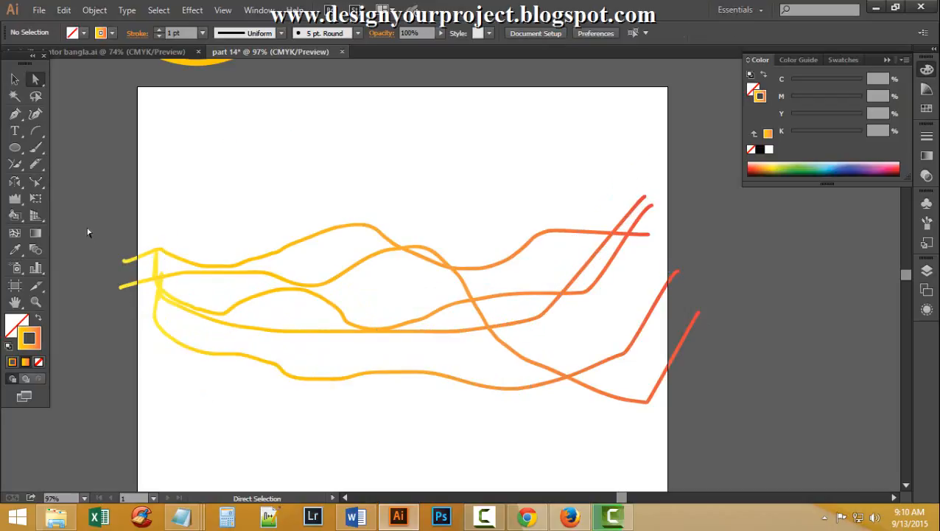
{"action": "left_click_drag", "start_coordinate": [92, 199], "coordinate": [405, 387]}
{"action": "left_click", "coordinate": [342, 424]}
Set the blend options to Specified Distance spacing of 4 pt with Align to Path orientation, and blend the upper and lower brushed lines
{"action": "left_click", "coordinate": [14, 78]}
{"action": "key", "text": "w"}
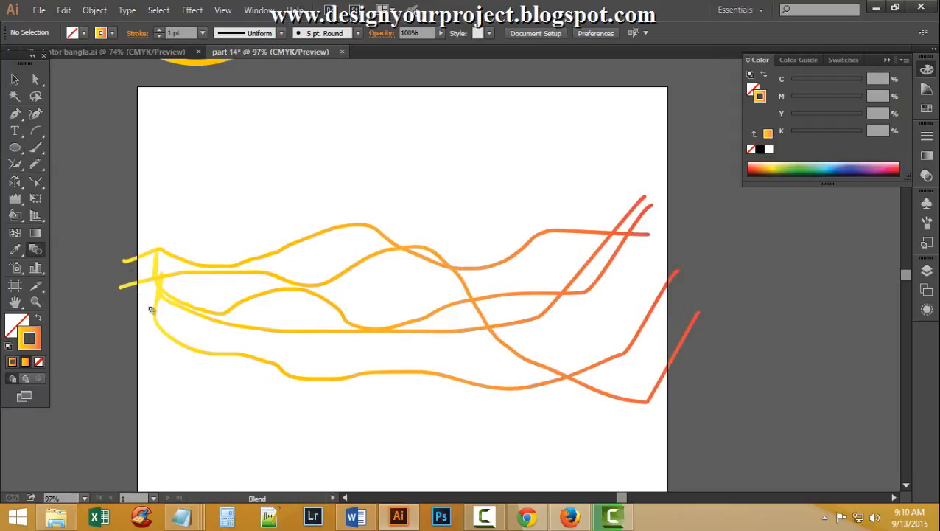
{"action": "key", "text": "Return"}
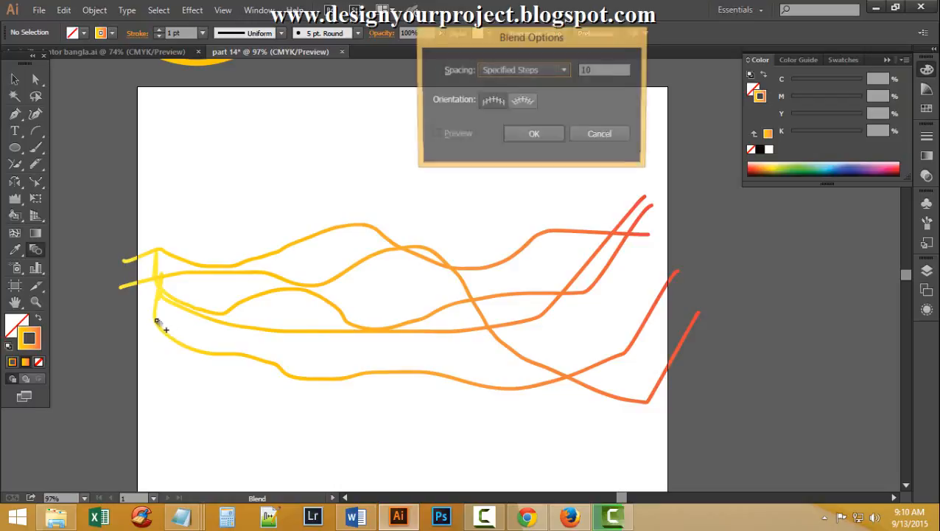
{"action": "left_click", "coordinate": [535, 70]}
{"action": "left_click", "coordinate": [630, 119]}
{"action": "left_click", "coordinate": [521, 101]}
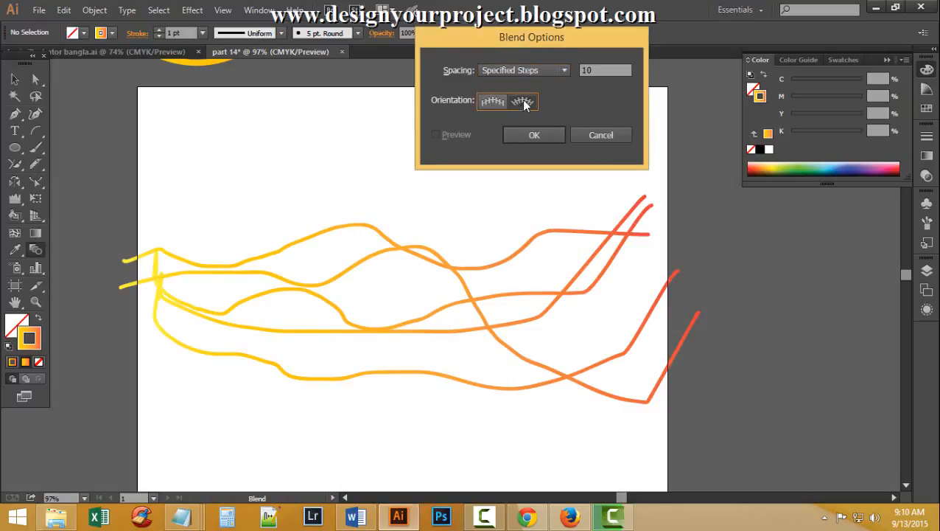
{"action": "left_click", "coordinate": [530, 70]}
{"action": "left_click", "coordinate": [524, 85]}
{"action": "left_click", "coordinate": [524, 71]}
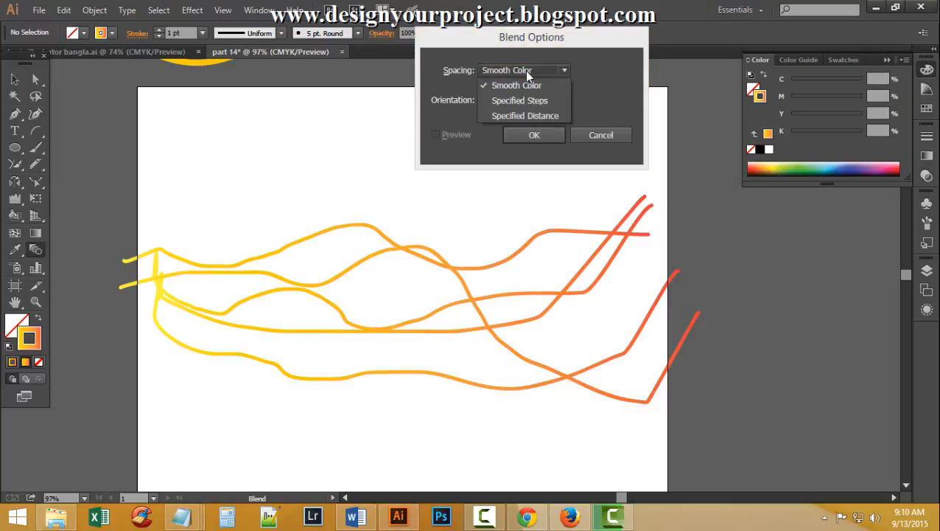
{"action": "left_click", "coordinate": [521, 113]}
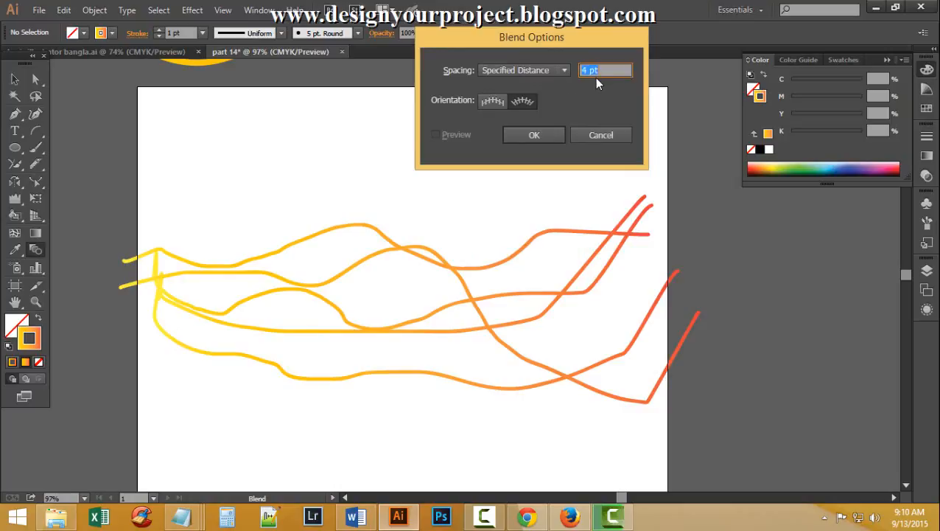
{"action": "left_click", "coordinate": [534, 136]}
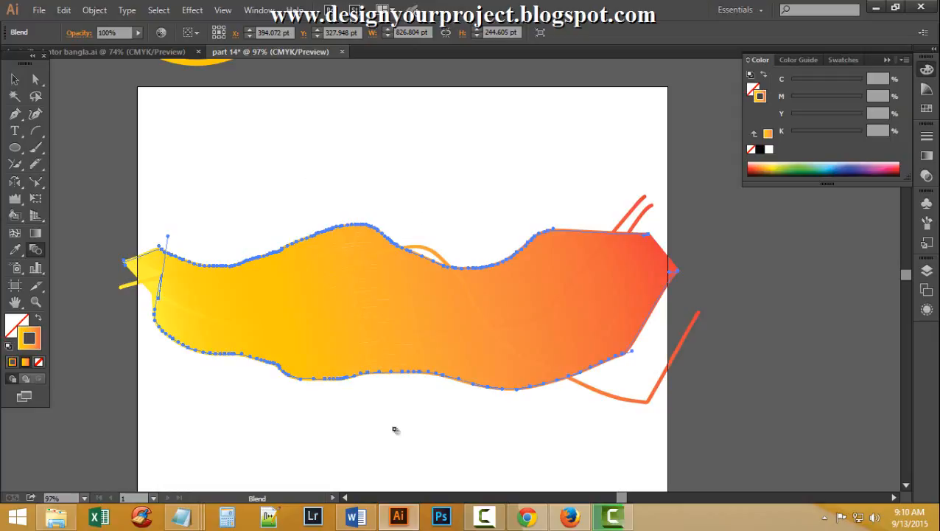
Examine the surface of the blended shape up close for how densely the blended strokes cover it
{"action": "key", "text": "v"}
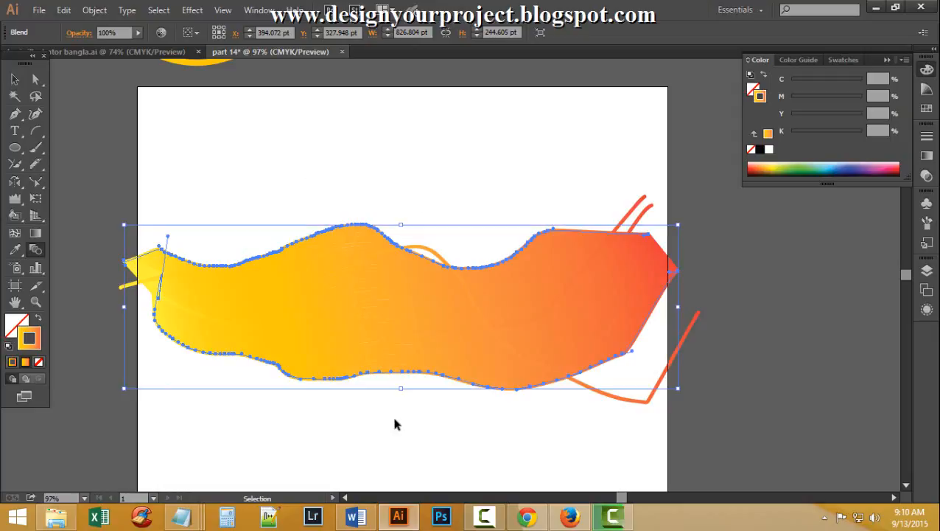
{"action": "key", "text": "z"}
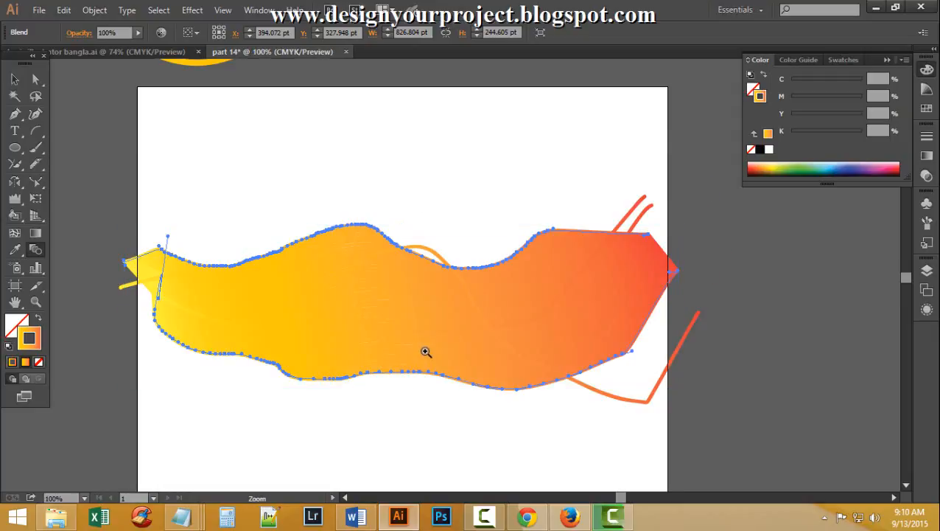
{"action": "left_click", "coordinate": [426, 351]}
{"action": "left_click", "coordinate": [424, 136]}
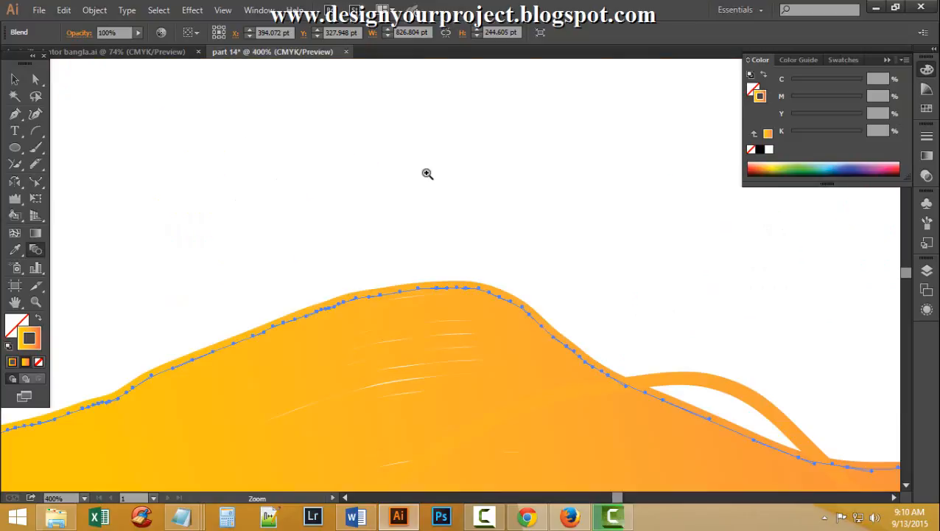
{"action": "left_click", "coordinate": [454, 398]}
{"action": "left_click", "coordinate": [456, 395], "text": "alt"}
{"action": "left_click", "coordinate": [514, 336], "text": "alt"}
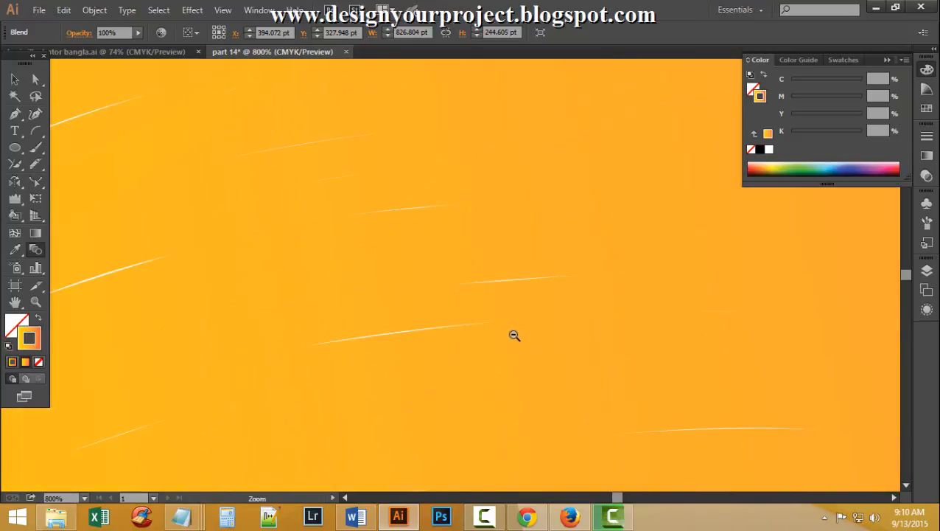
{"action": "left_click", "coordinate": [509, 340], "text": "ctrl+alt"}
{"action": "left_click", "coordinate": [507, 341], "text": "ctrl+alt"}
{"action": "left_click", "coordinate": [505, 342], "text": "ctrl+alt"}
{"action": "left_click", "coordinate": [505, 342], "text": "ctrl+alt"}
{"action": "left_click", "coordinate": [503, 342], "text": "ctrl+alt"}
{"action": "left_click", "coordinate": [502, 342], "text": "ctrl+alt"}
{"action": "left_click", "coordinate": [502, 342], "text": "ctrl+alt"}
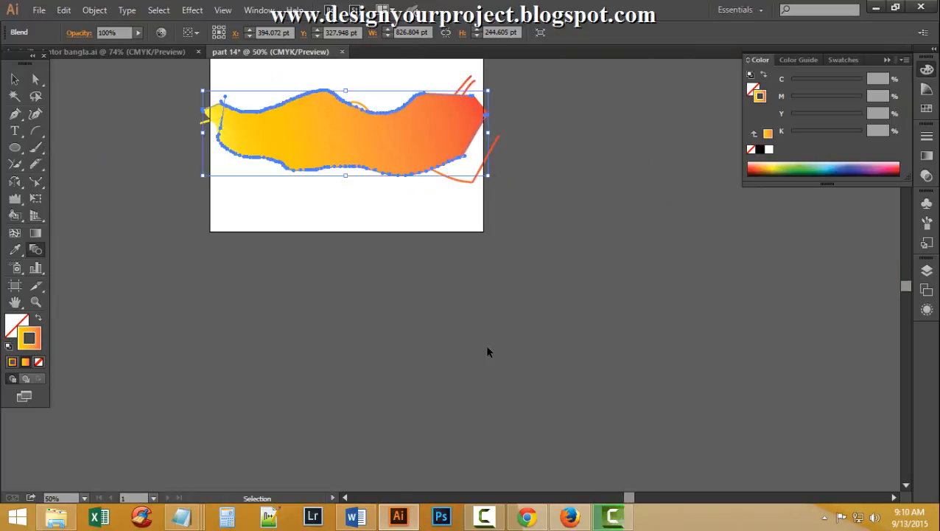
Undo the dense blend, and blend the upper and lower brushed lines again with Specified Steps spacing of 10
{"action": "key", "text": "ctrl+z"}
{"action": "scroll", "coordinate": [375, 301], "scroll_direction": "up", "scroll_amount": 2}
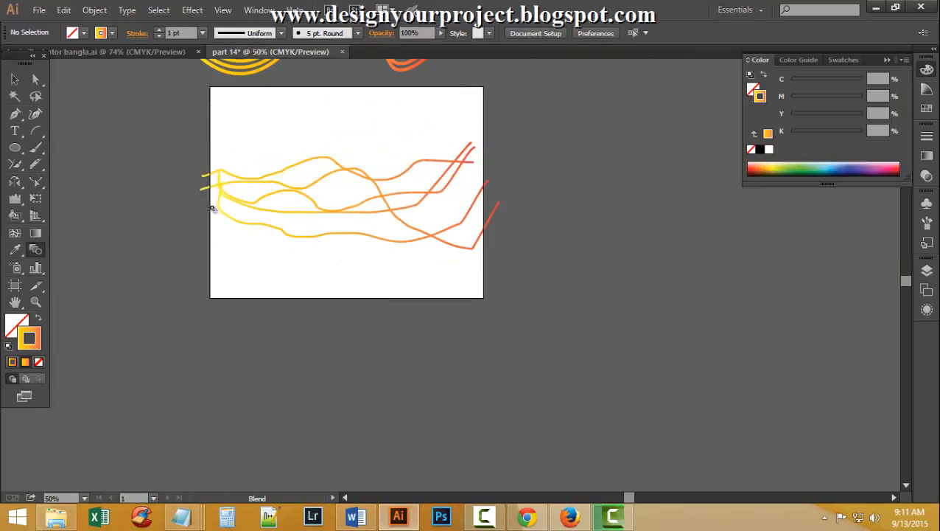
{"action": "left_click", "coordinate": [220, 201], "text": "alt"}
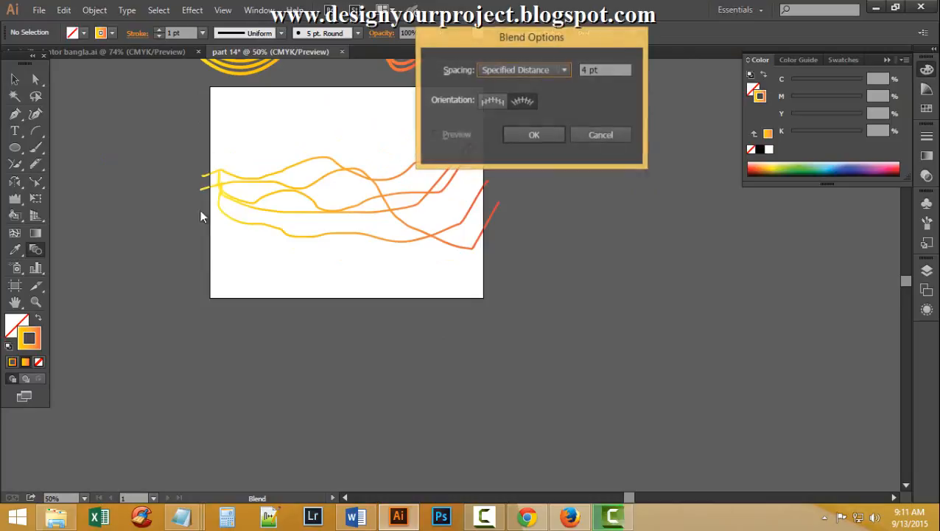
{"action": "left_click", "coordinate": [542, 68]}
{"action": "left_click", "coordinate": [549, 97]}
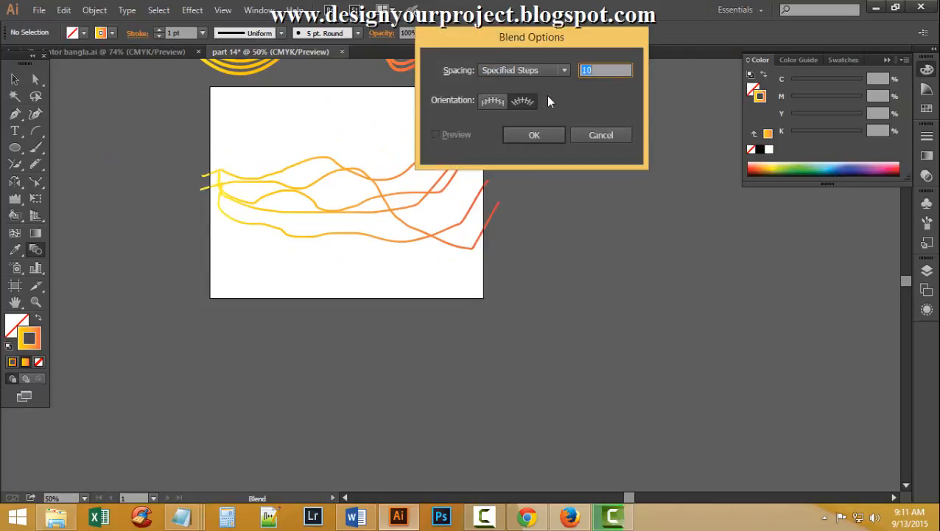
{"action": "left_click", "coordinate": [535, 135]}
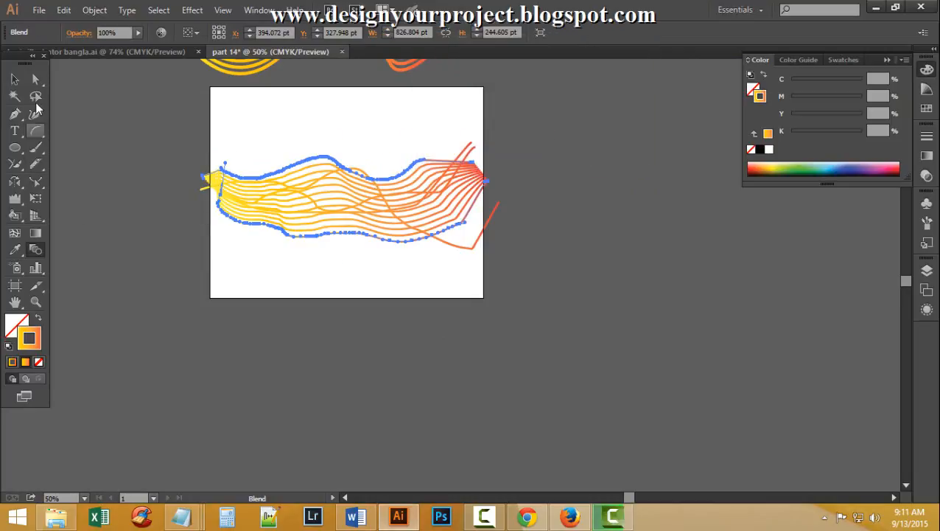
{"action": "left_click", "coordinate": [15, 79]}
{"action": "left_click", "coordinate": [261, 300]}
Move the unblended brushed lines off the artboard to its right, and shift the blended wave slightly down and right
{"action": "scroll", "coordinate": [457, 350], "scroll_direction": "up", "scroll_amount": 2}
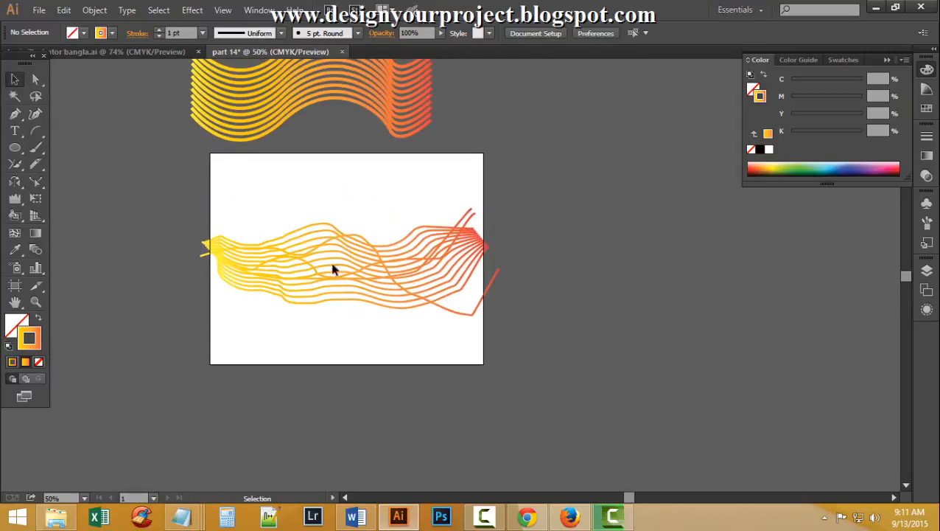
{"action": "left_click_drag", "start_coordinate": [332, 266], "coordinate": [488, 337]}
{"action": "left_click_drag", "start_coordinate": [450, 246], "coordinate": [441, 269]}
{"action": "left_click", "coordinate": [702, 382]}
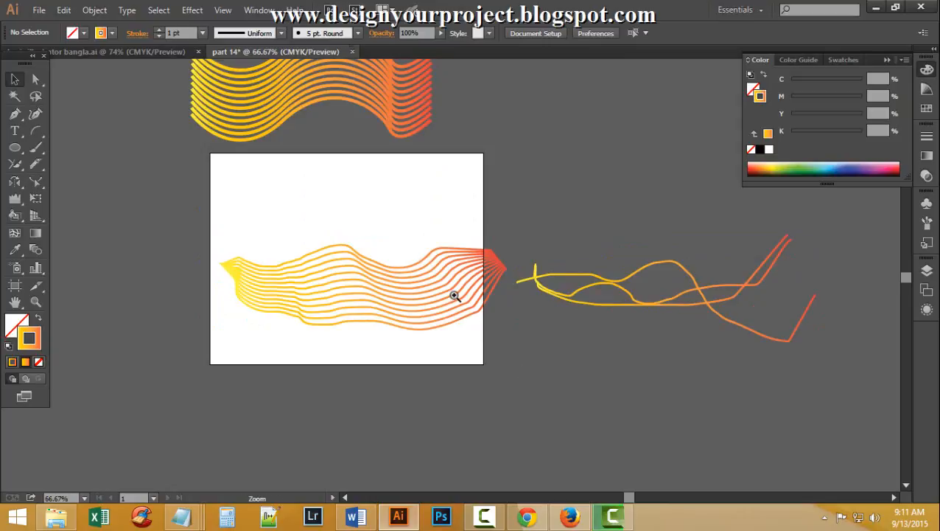
{"action": "scroll", "coordinate": [472, 354], "scroll_direction": "up", "scroll_amount": 1}
{"action": "left_click_drag", "start_coordinate": [296, 180], "coordinate": [376, 276]}
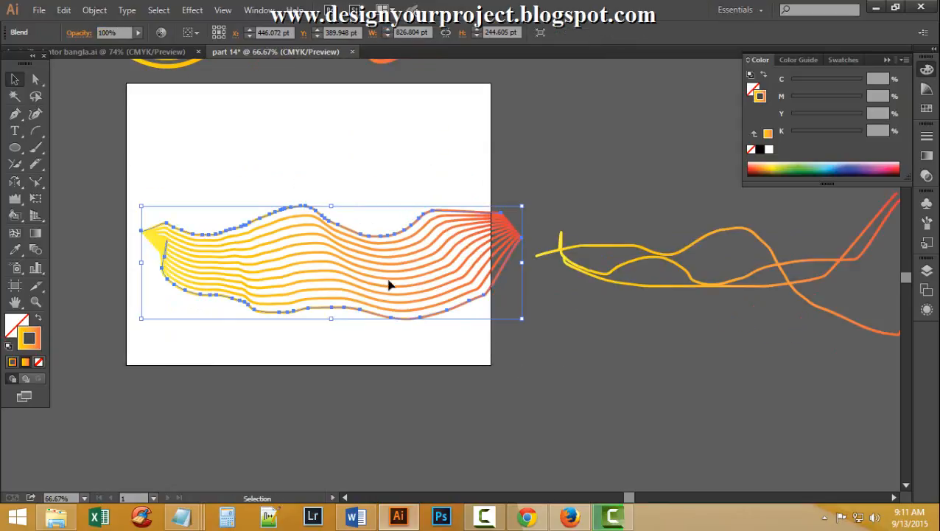
{"action": "left_click", "coordinate": [398, 366]}
{"action": "scroll", "coordinate": [404, 363], "scroll_direction": "up", "scroll_amount": 2}
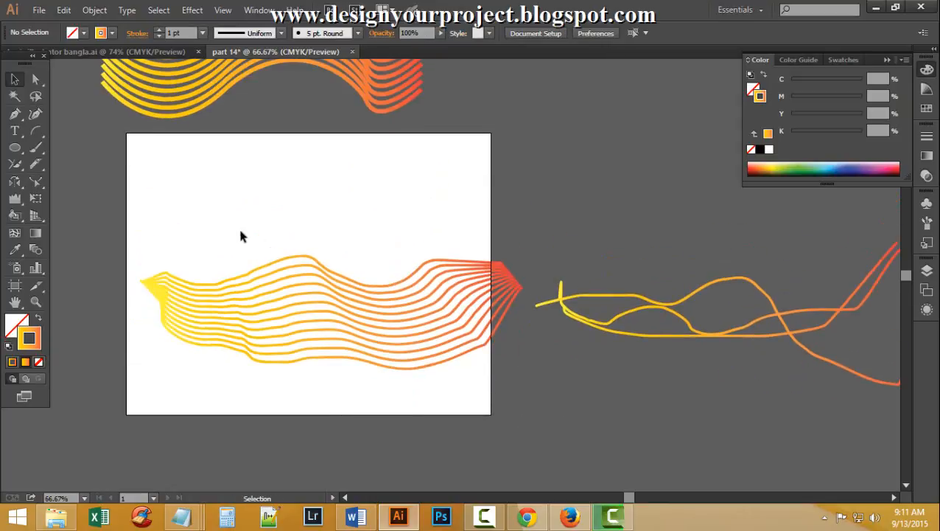
Move the blended wave up to the artboard's upper edge, and delete the leftover brushed lines beside the artboard
{"action": "left_click_drag", "start_coordinate": [241, 235], "coordinate": [378, 357]}
{"action": "left_click_drag", "start_coordinate": [329, 295], "coordinate": [285, 218]}
{"action": "left_click", "coordinate": [332, 435]}
{"action": "left_click_drag", "start_coordinate": [692, 388], "coordinate": [722, 414]}
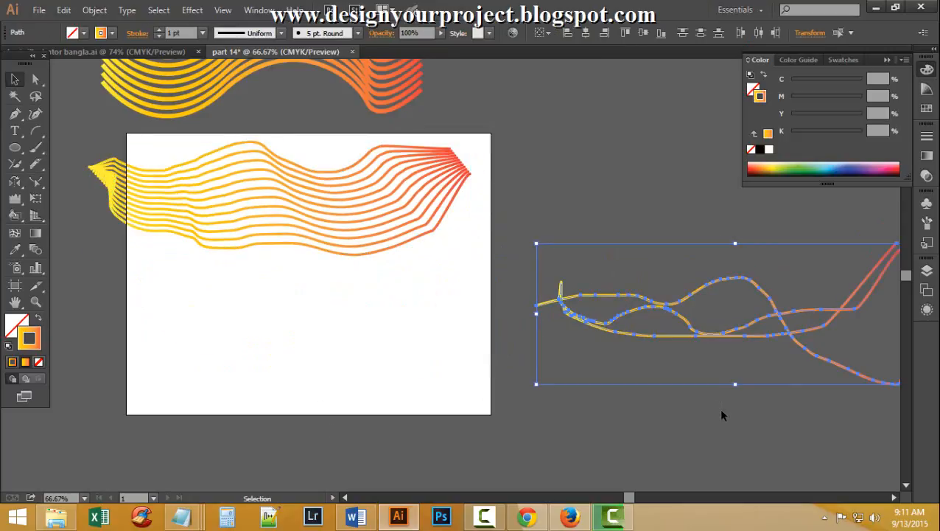
{"action": "key", "text": "Delete"}
{"action": "scroll", "coordinate": [453, 349], "scroll_direction": "up", "scroll_amount": 3}
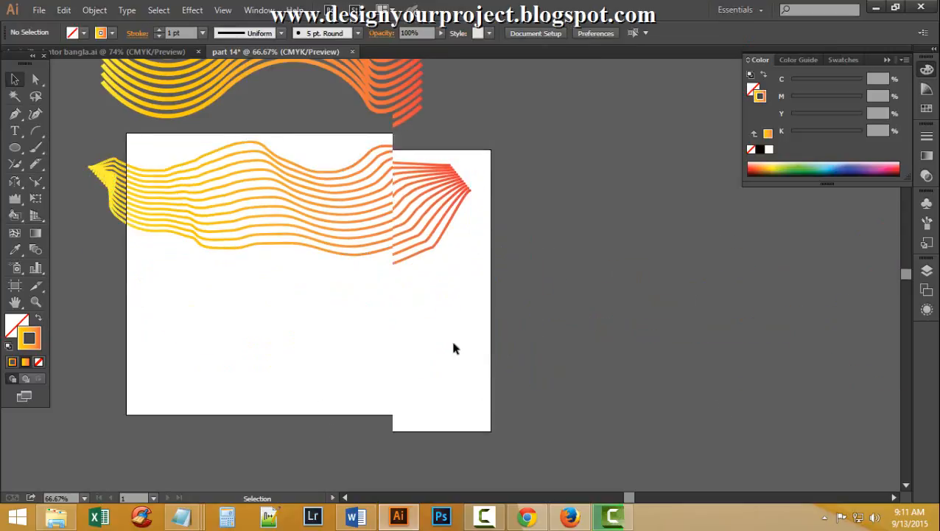
Move the blended wave above the artboard so that it overlaps the earlier expanded wave
{"action": "left_click", "coordinate": [280, 357]}
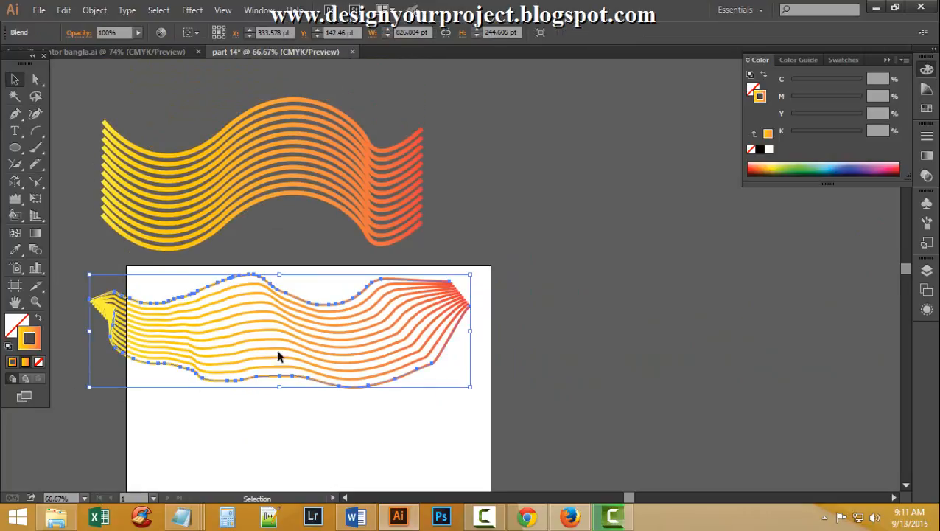
{"action": "left_click_drag", "start_coordinate": [562, 177], "coordinate": [308, 350]}
{"action": "left_click", "coordinate": [696, 395]}
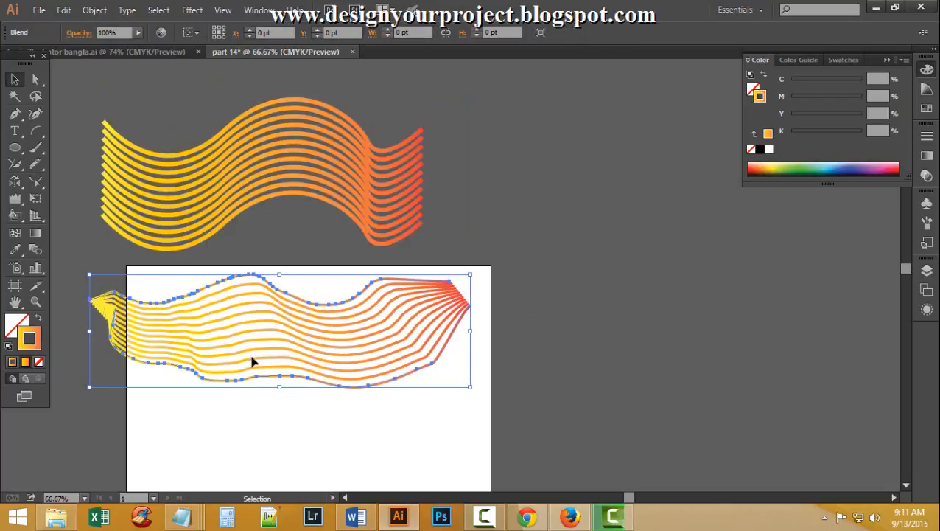
{"action": "left_click_drag", "start_coordinate": [252, 361], "coordinate": [322, 139]}
{"action": "scroll", "coordinate": [411, 353], "scroll_direction": "up", "scroll_amount": 1}
{"action": "scroll", "coordinate": [412, 366], "scroll_direction": "down", "scroll_amount": 1}
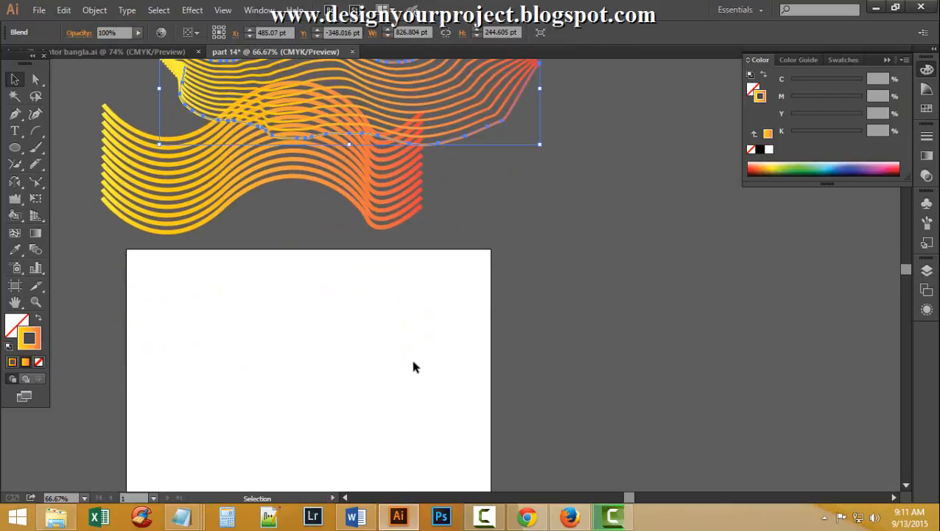
Sample the artboard's white onto the blended wave with the Eyedropper, and swap fill and stroke to make its lines white
{"action": "left_click", "coordinate": [15, 250]}
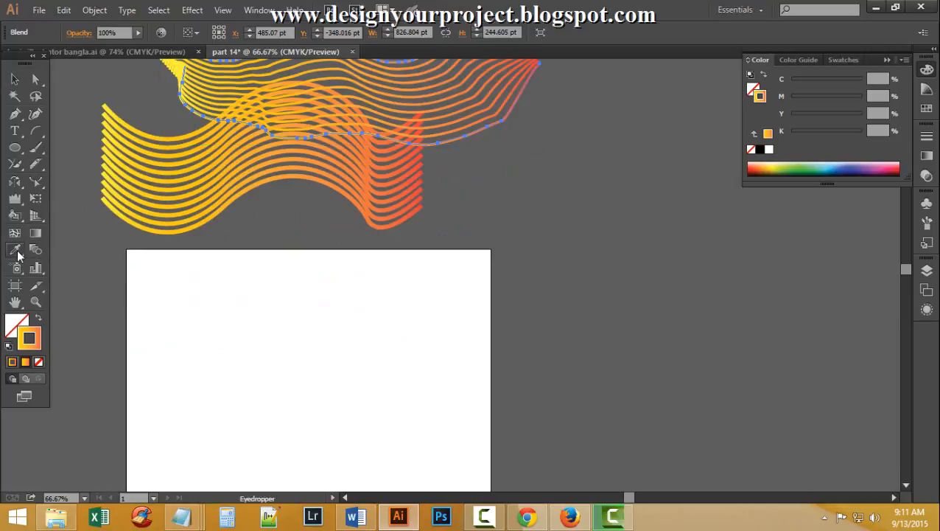
{"action": "left_click", "coordinate": [286, 362]}
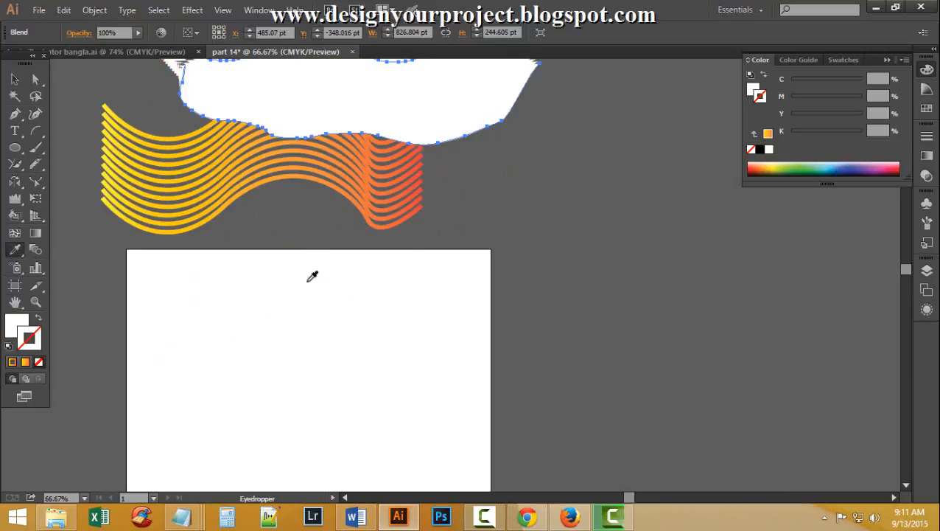
{"action": "left_click", "coordinate": [39, 321]}
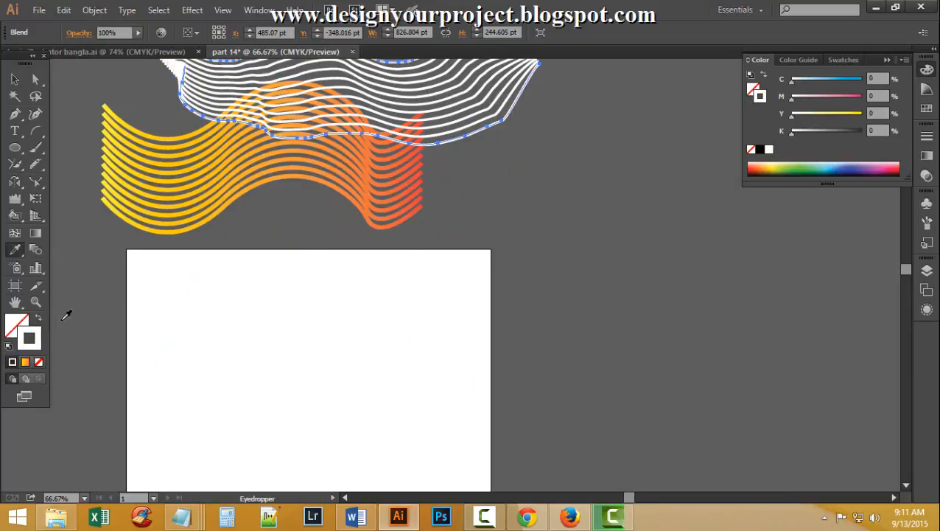
{"action": "scroll", "coordinate": [266, 289], "scroll_direction": "up", "scroll_amount": 4}
{"action": "scroll", "coordinate": [269, 280], "scroll_direction": "down", "scroll_amount": 4}
Try to sample the grey pasteboard color onto the expanded wave group with the Eyedropper, and undo it
{"action": "left_click", "coordinate": [151, 197], "text": "ctrl"}
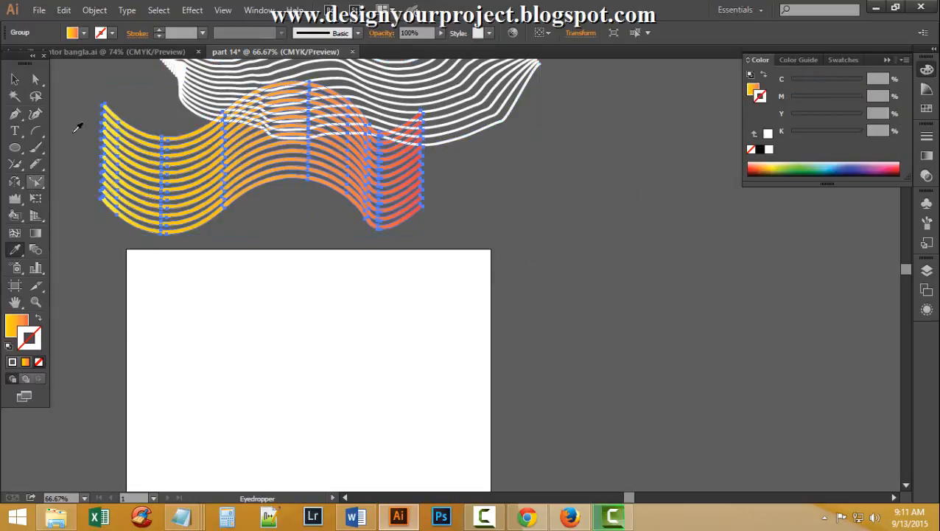
{"action": "left_click", "coordinate": [611, 203]}
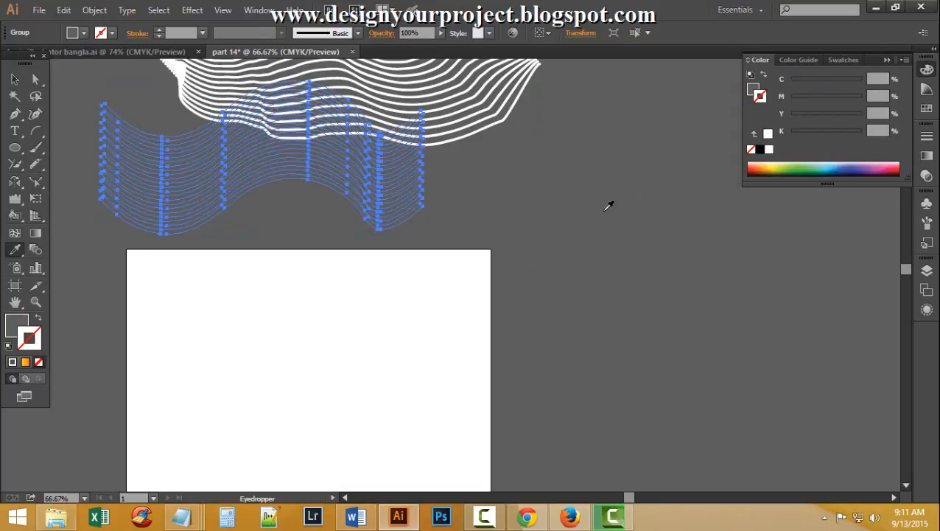
{"action": "key", "text": "ctrl+z"}
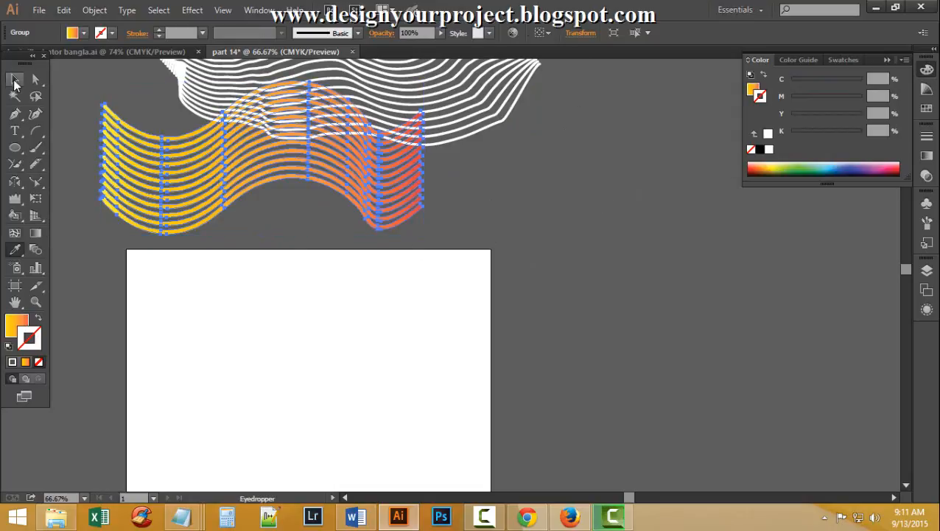
Draw a wide flat ellipse across the artboard and a smaller one below it, both with the yellow-to-red gradient fill
{"action": "left_click", "coordinate": [15, 148]}
{"action": "left_click_drag", "start_coordinate": [165, 324], "coordinate": [426, 369]}
{"action": "scroll", "coordinate": [248, 368], "scroll_direction": "down", "scroll_amount": 3}
{"action": "left_click_drag", "start_coordinate": [162, 355], "coordinate": [299, 372]}
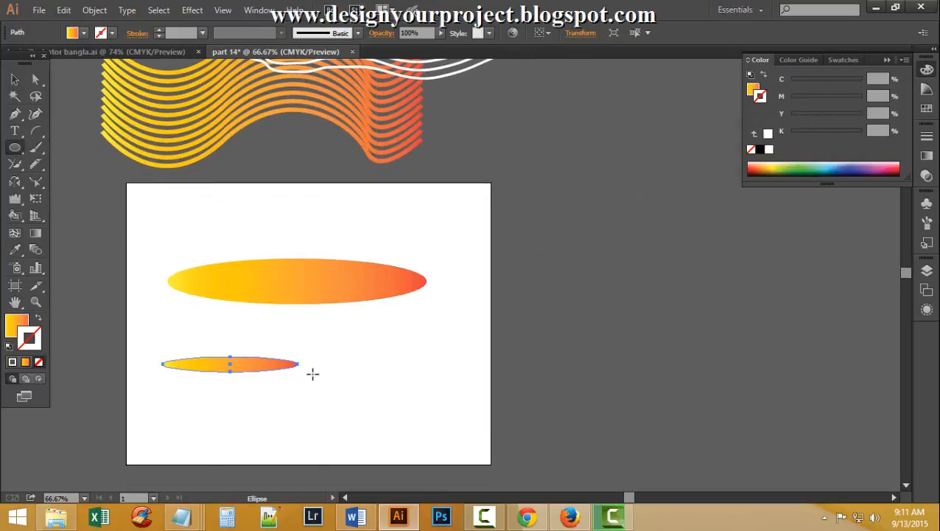
Fill the smaller ellipse with a solid dark red of about C 32, M 92, Y 61, K 25
{"action": "double_click", "coordinate": [16, 325]}
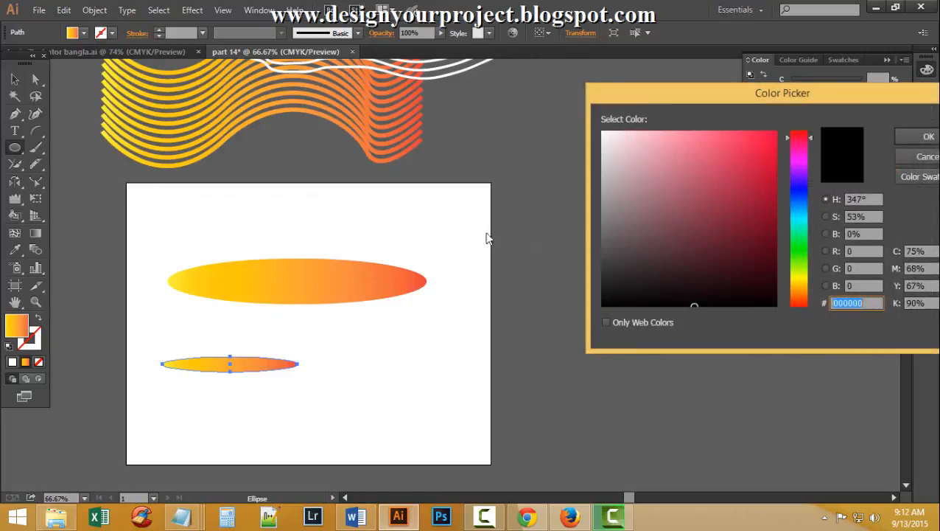
{"action": "type", "text": "963D4E"}
{"action": "left_click", "coordinate": [928, 136]}
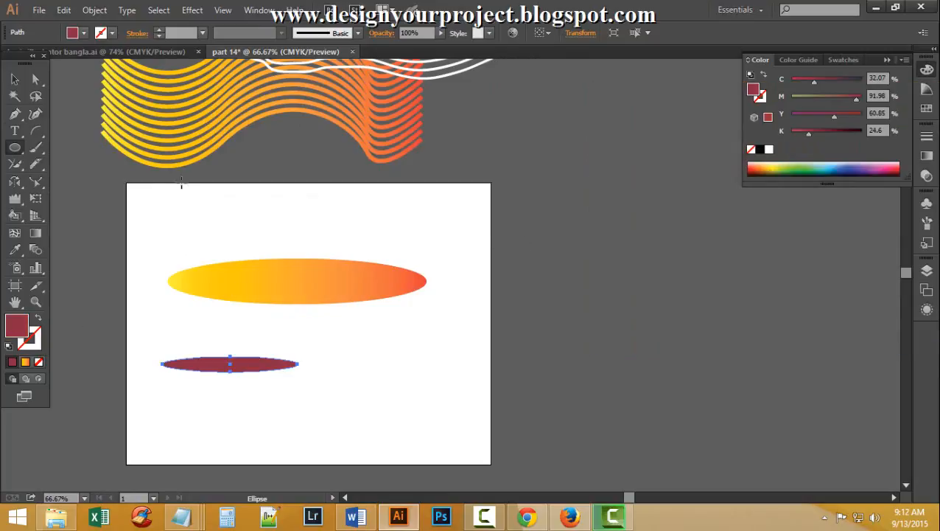
Sample the small ellipse's dark red onto the expanded wave group with the Eyedropper
{"action": "scroll", "coordinate": [81, 161], "scroll_direction": "up", "scroll_amount": 3}
{"action": "key", "text": "v"}
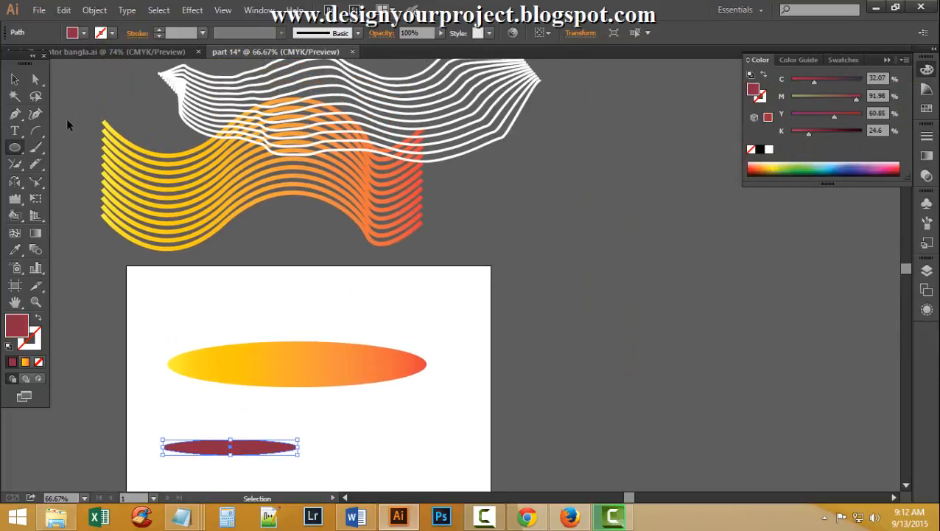
{"action": "left_click", "coordinate": [16, 250]}
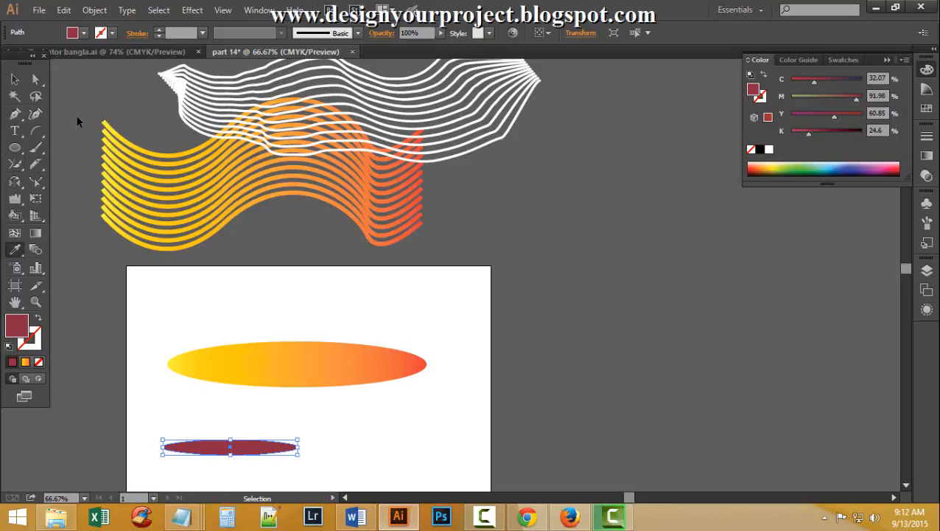
{"action": "left_click", "coordinate": [155, 214], "text": "ctrl"}
{"action": "left_click", "coordinate": [224, 439]}
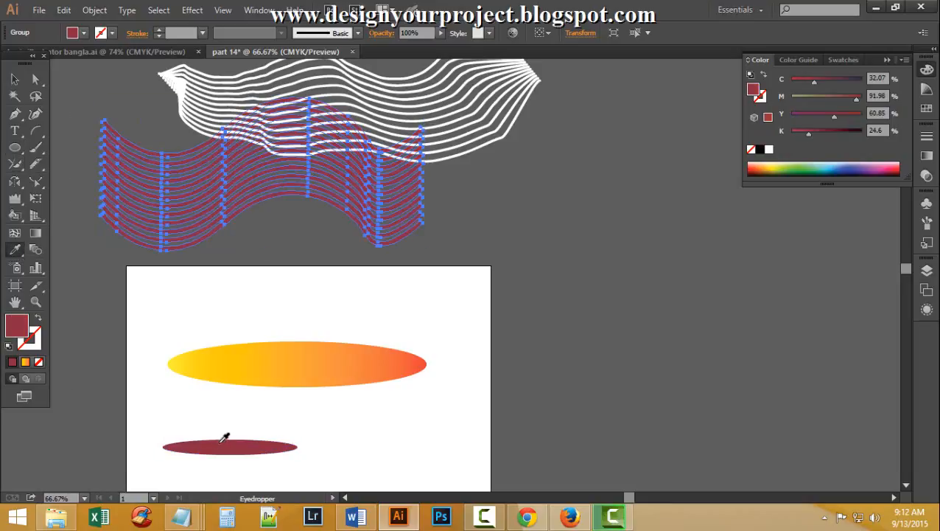
Sample the large ellipse's gradient onto the white blended wave, swap fill and stroke so it colors the lines, and deselect
{"action": "scroll", "coordinate": [163, 151], "scroll_direction": "up", "scroll_amount": 3}
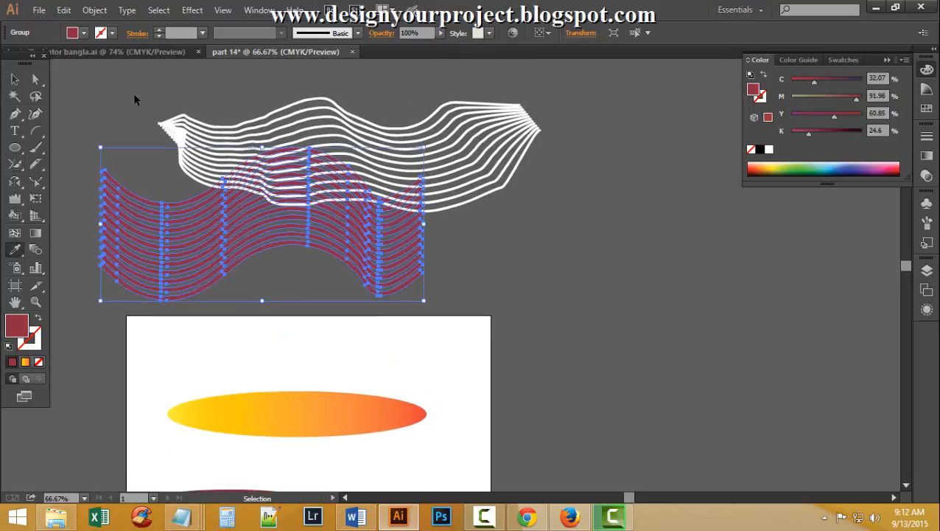
{"action": "left_click", "coordinate": [225, 136], "text": "ctrl"}
{"action": "left_click", "coordinate": [291, 405]}
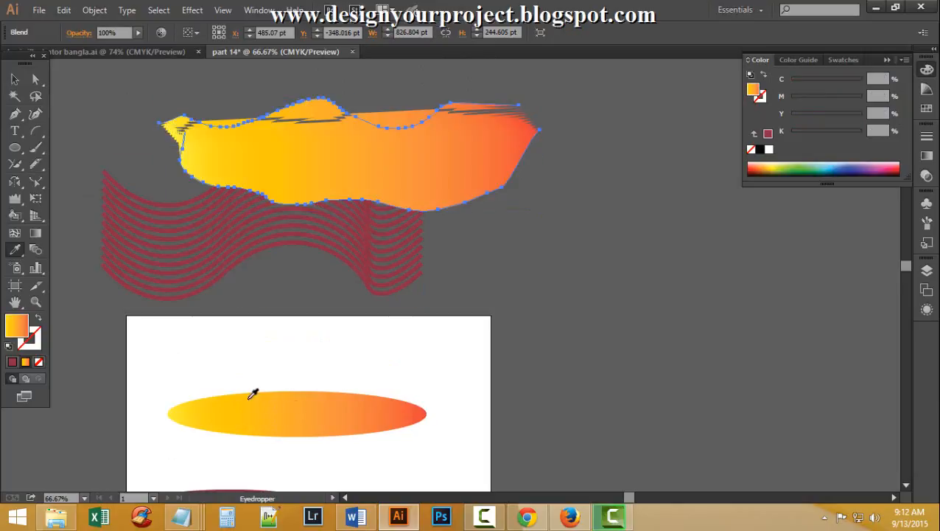
{"action": "left_click", "coordinate": [37, 319]}
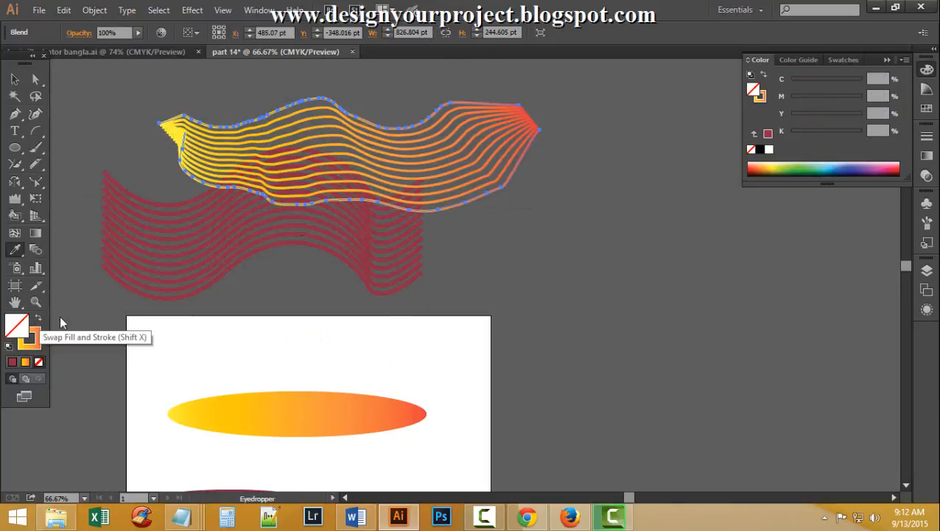
{"action": "left_click", "coordinate": [15, 79]}
{"action": "left_click", "coordinate": [290, 182]}
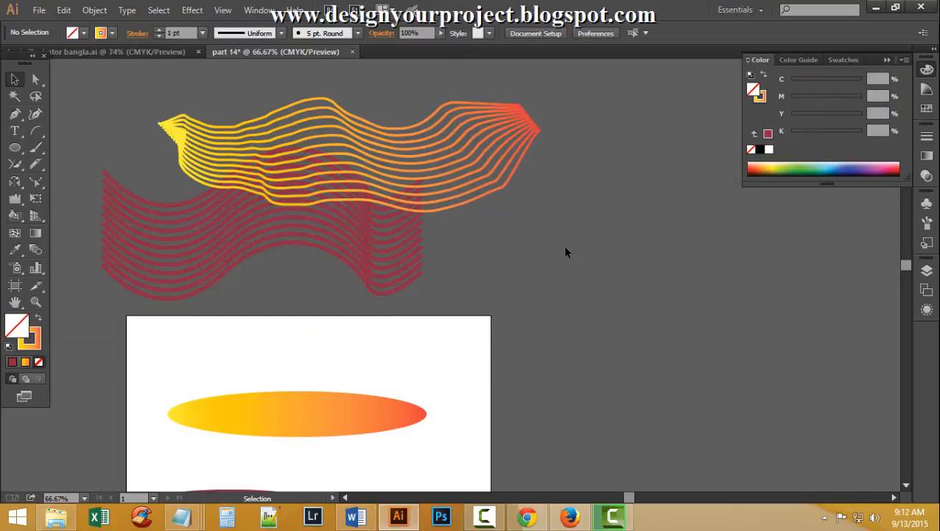
Move the gradient ellipse off the artboard to the area on its right
{"action": "scroll", "coordinate": [566, 252], "scroll_direction": "up", "scroll_amount": 3}
{"action": "key", "text": "ctrl+a"}
{"action": "scroll", "coordinate": [317, 310], "scroll_direction": "down", "scroll_amount": 3}
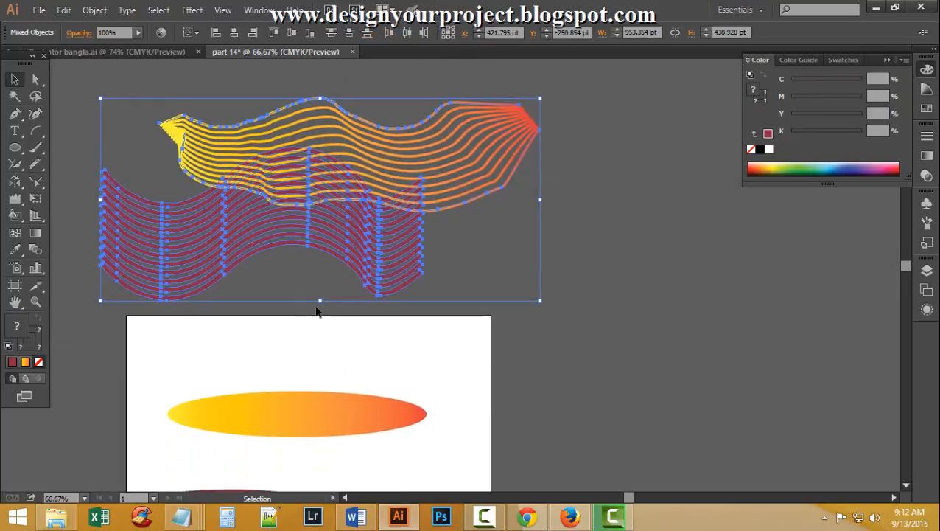
{"action": "left_click_drag", "start_coordinate": [290, 418], "coordinate": [619, 331]}
{"action": "scroll", "coordinate": [421, 363], "scroll_direction": "down", "scroll_amount": 3}
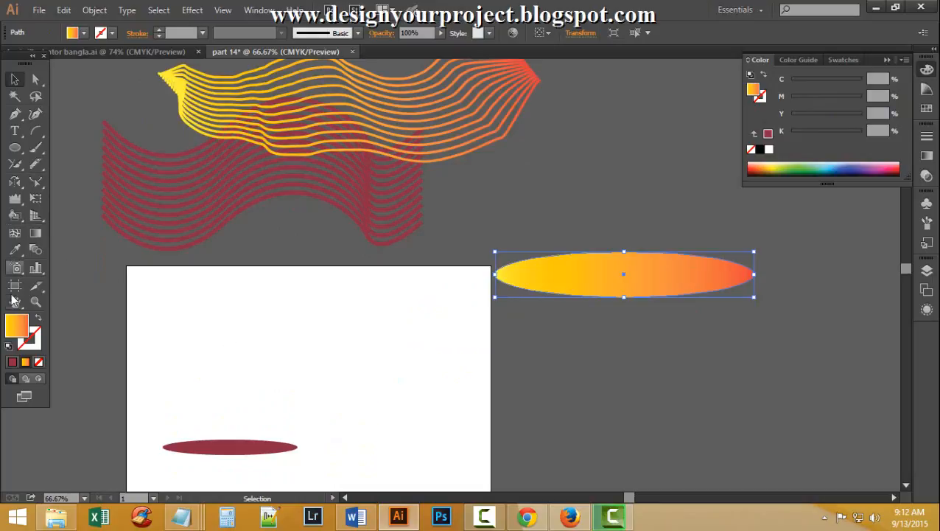
Measure several vertical distances around the artboard's upper part with the Measure tool
{"action": "left_click", "coordinate": [15, 249]}
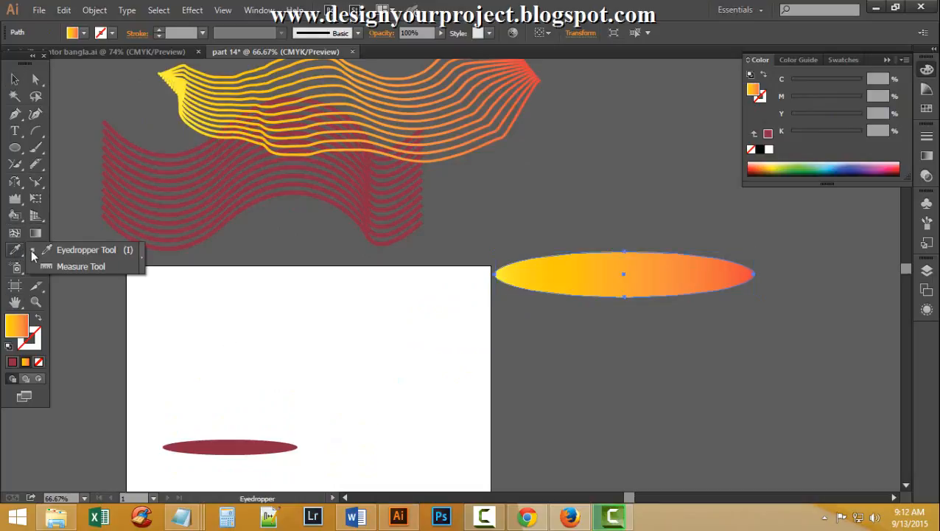
{"action": "left_click", "coordinate": [81, 266]}
{"action": "scroll", "coordinate": [325, 212], "scroll_direction": "down", "scroll_amount": 4}
{"action": "mouse_move", "coordinate": [302, 197]}
{"action": "left_mouse_down"}
{"action": "mouse_move", "coordinate": [291, 397]}
{"action": "mouse_move", "coordinate": [308, 331]}
{"action": "left_mouse_up"}
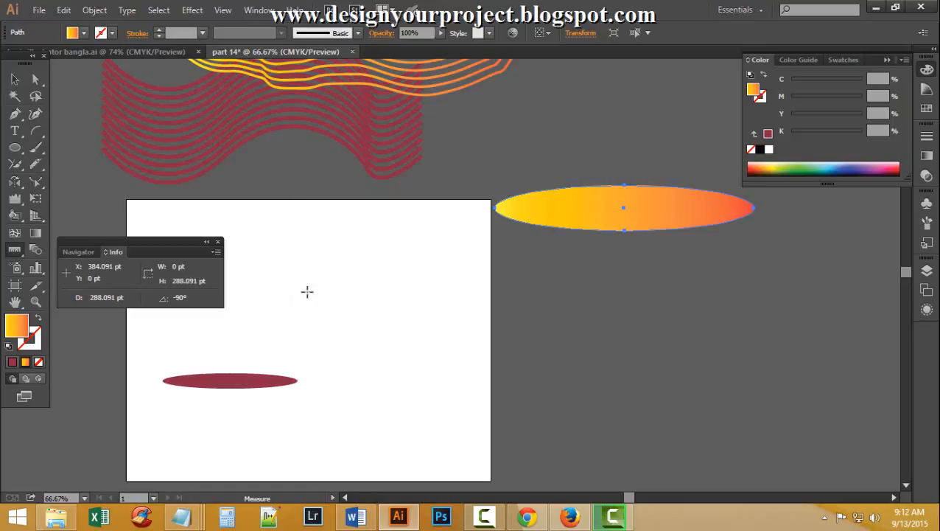
{"action": "left_click_drag", "start_coordinate": [165, 193], "coordinate": [148, 289]}
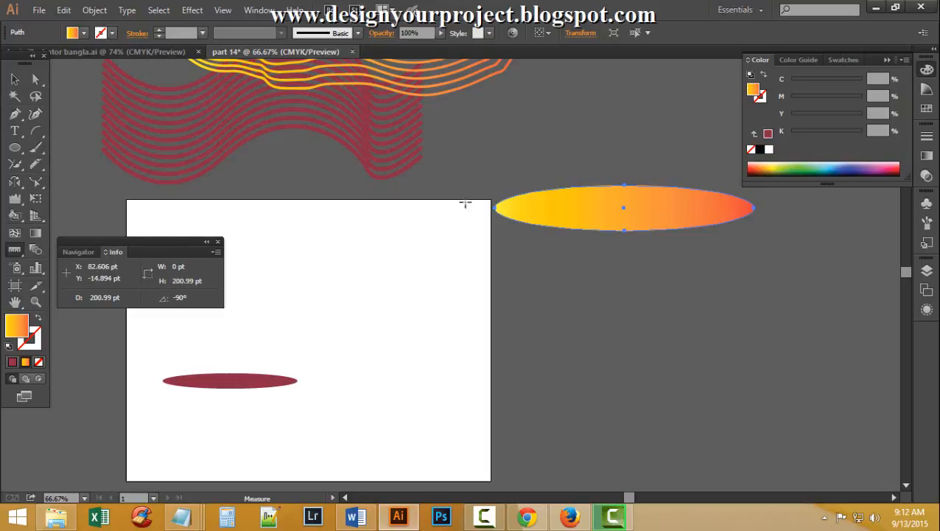
{"action": "left_click_drag", "start_coordinate": [470, 283], "coordinate": [480, 152]}
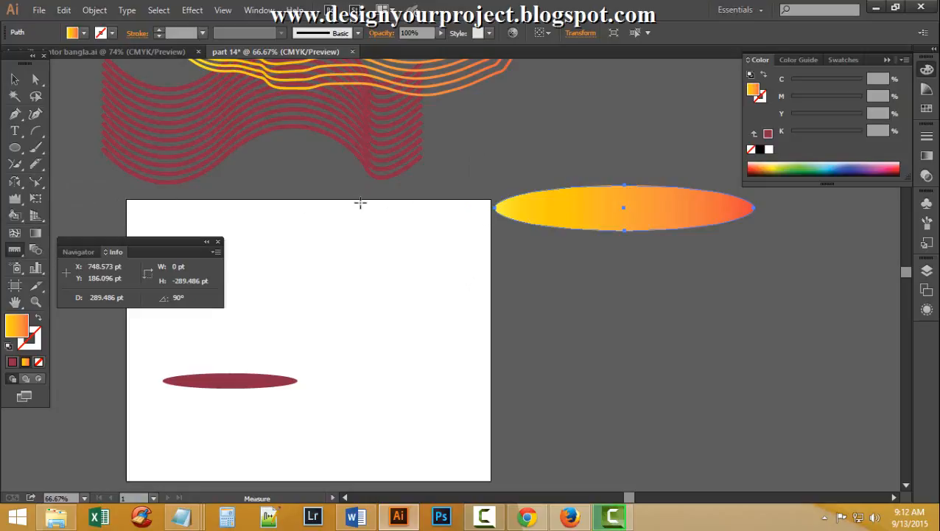
Try to spray symbols onto the artboard's upper middle with the Symbol Sprayer, and dismiss the message
{"action": "scroll", "coordinate": [355, 203], "scroll_direction": "down", "scroll_amount": 3}
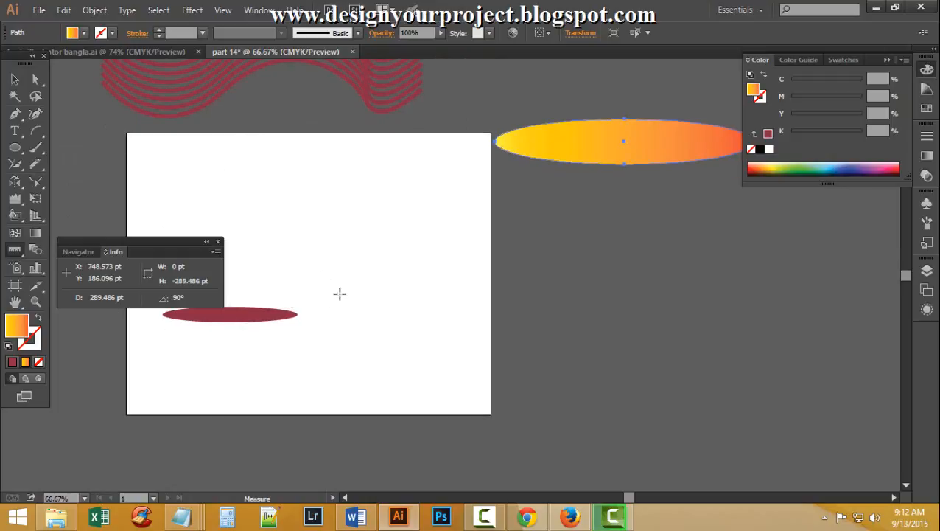
{"action": "left_click_drag", "start_coordinate": [14, 267], "coordinate": [76, 274]}
{"action": "left_click", "coordinate": [331, 225]}
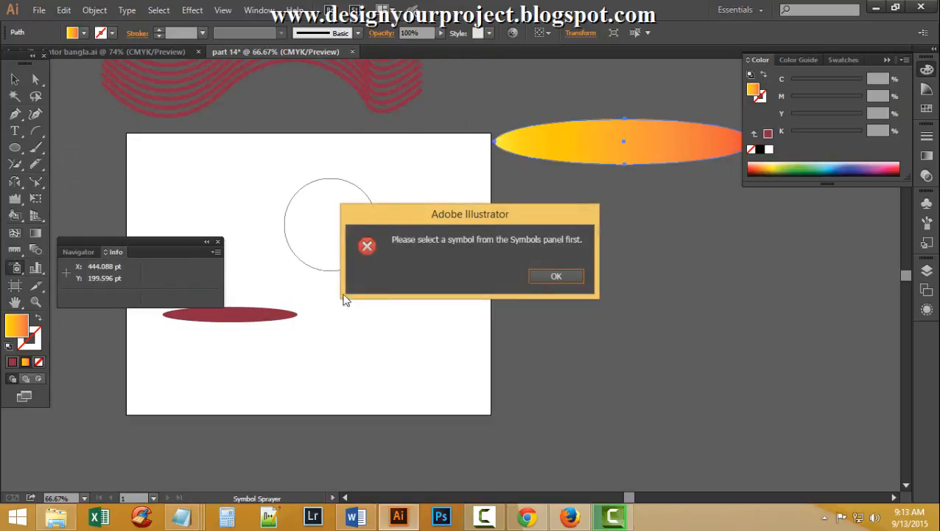
{"action": "left_click", "coordinate": [556, 275]}
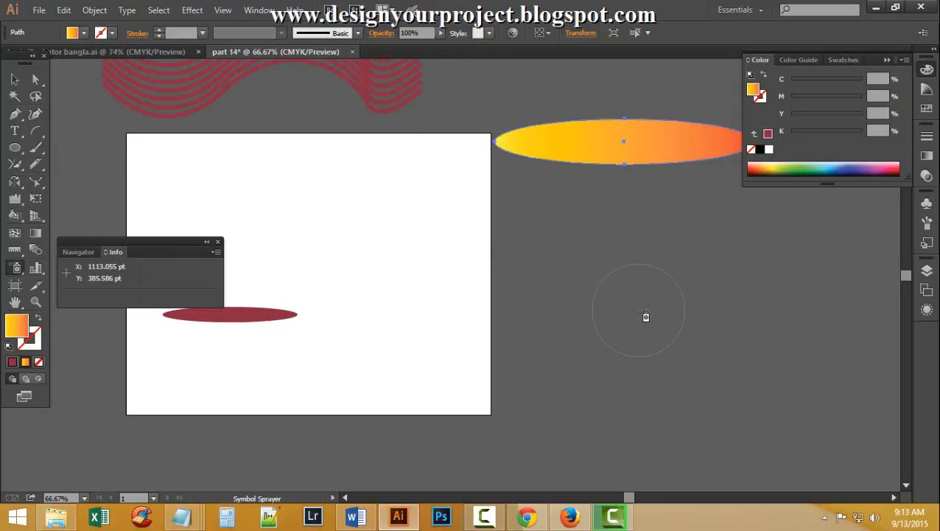